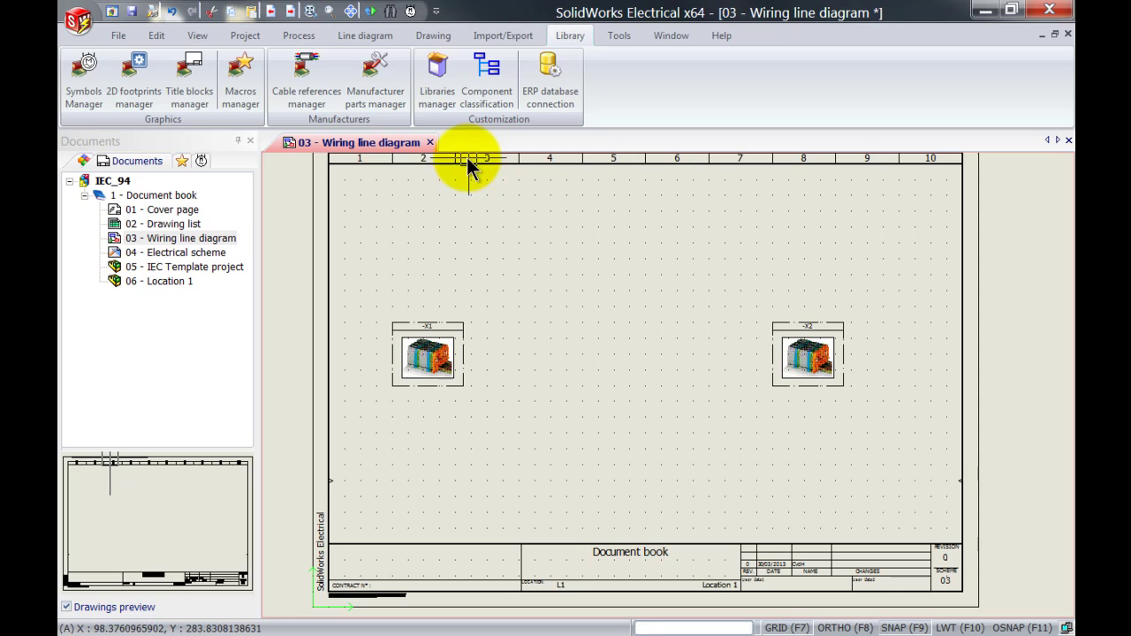
Open the Cable references manager from the Library menu and maximize it
click(309, 101)
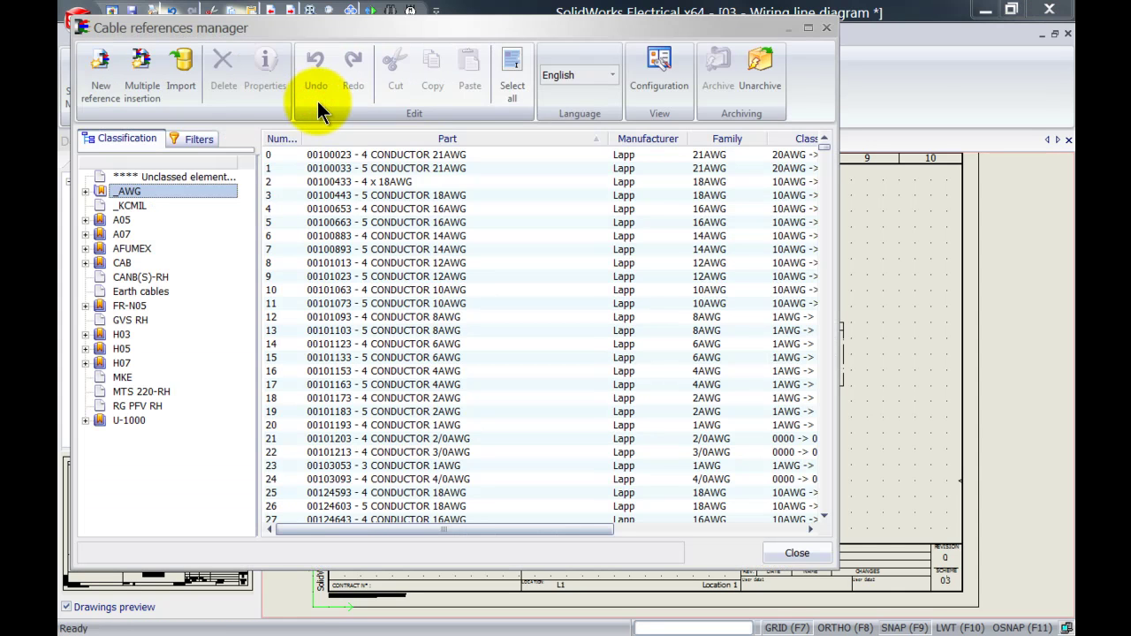
click(809, 32)
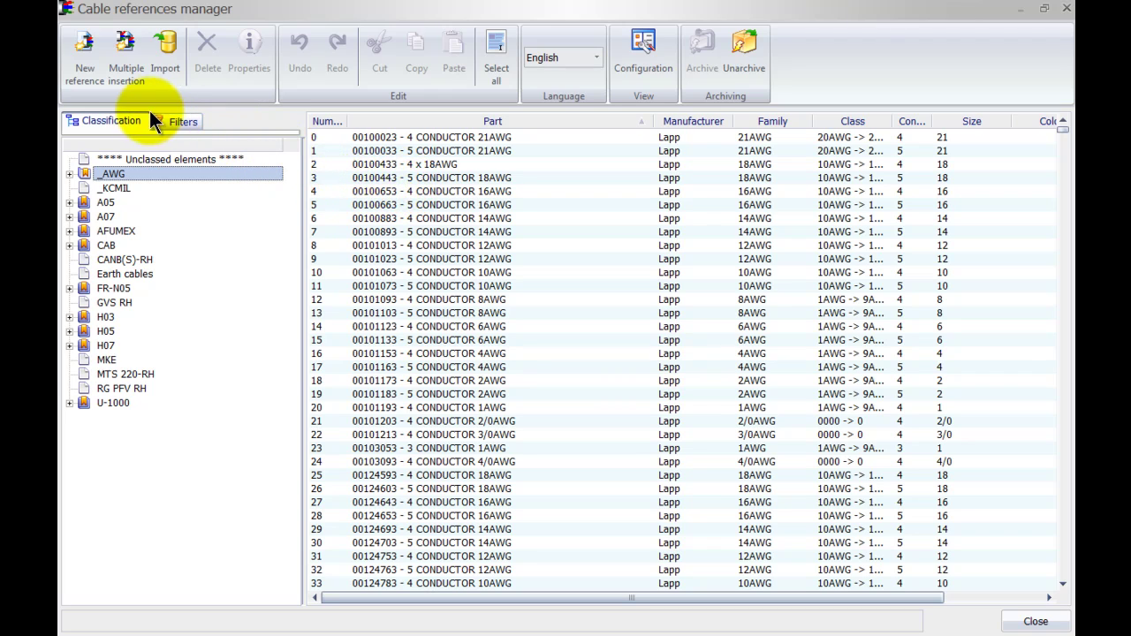
Create a new cable reference with Part '3 Phase Power' and manufacturer Solidtec
click(92, 80)
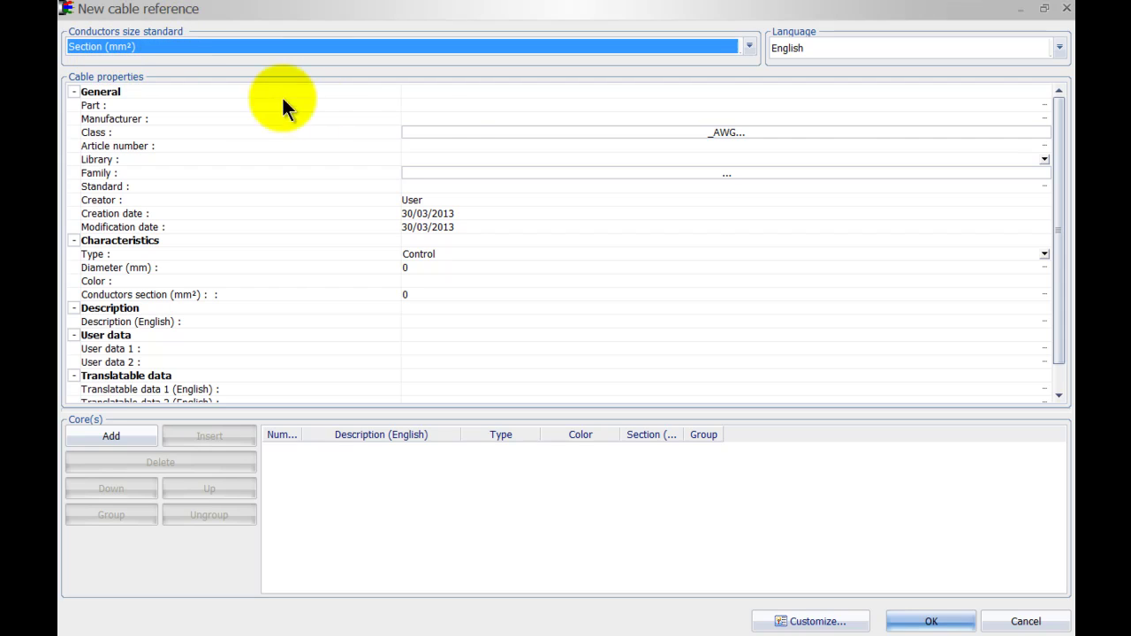
click(452, 105)
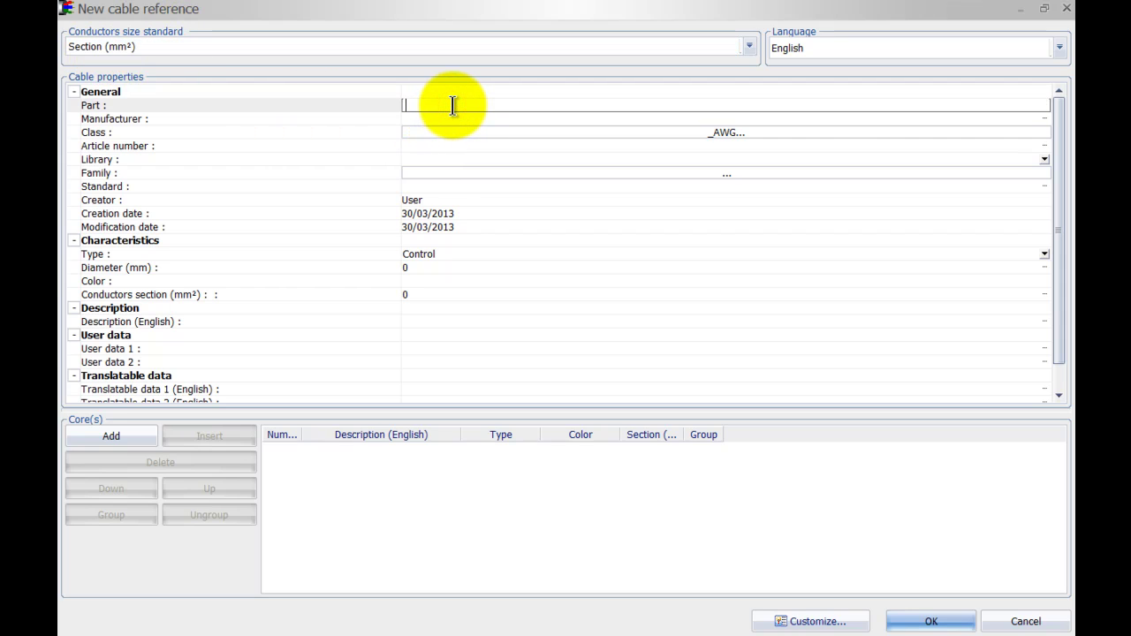
text(3 Phase Power)
click(450, 119)
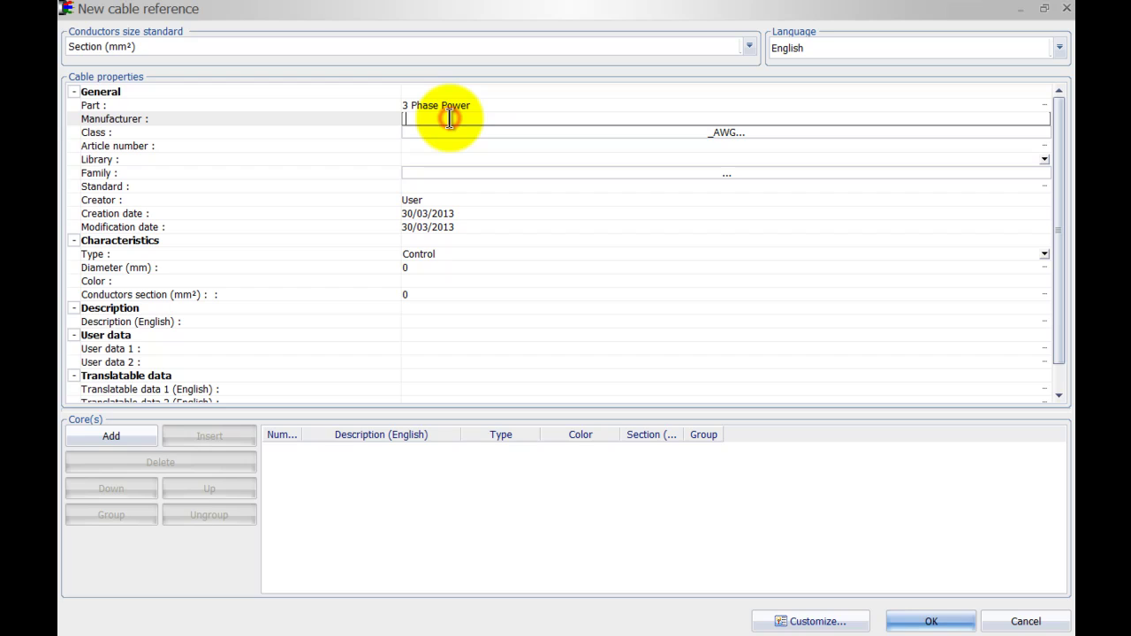
text(Solidtec)
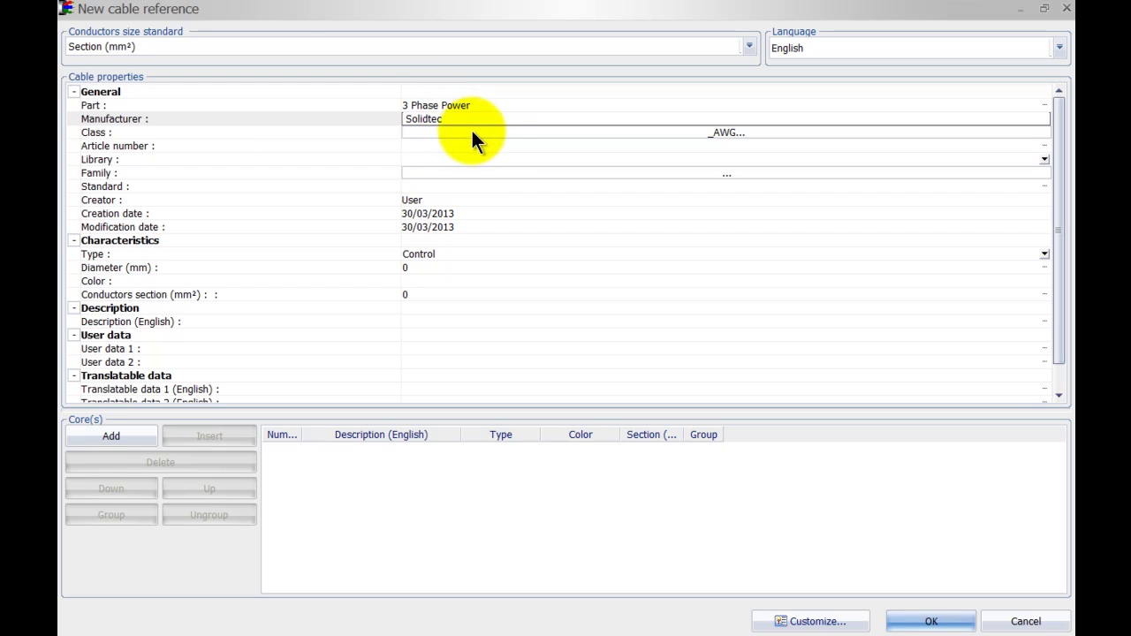
Set class U-1000, article number 5246982 and library MM2_INDUS_CABLE
click(499, 133)
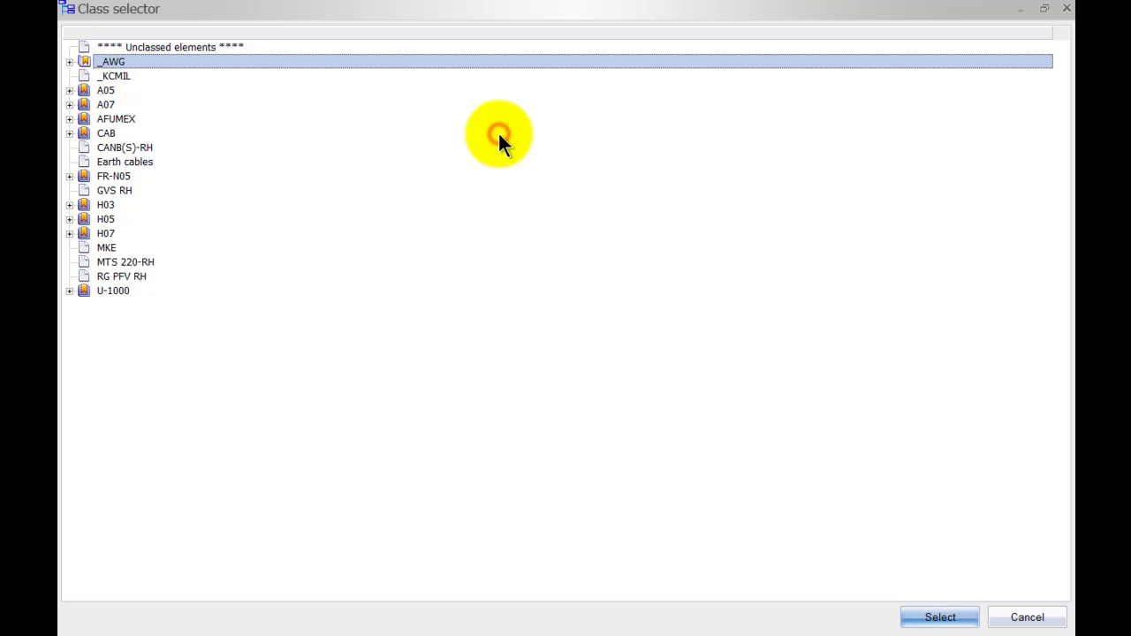
click(114, 292)
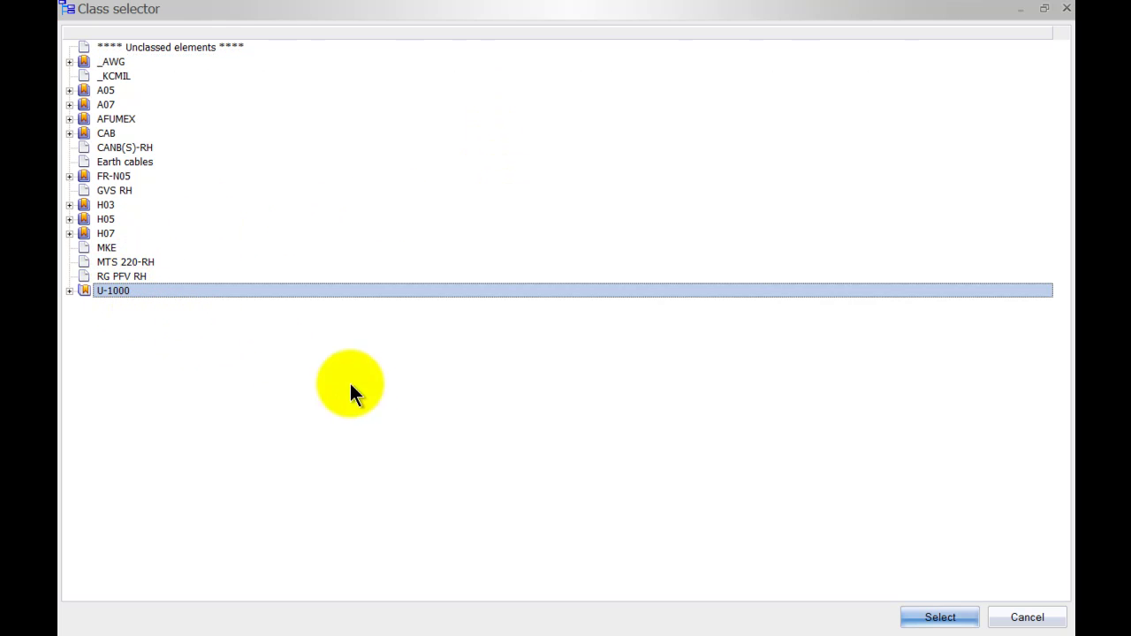
click(940, 621)
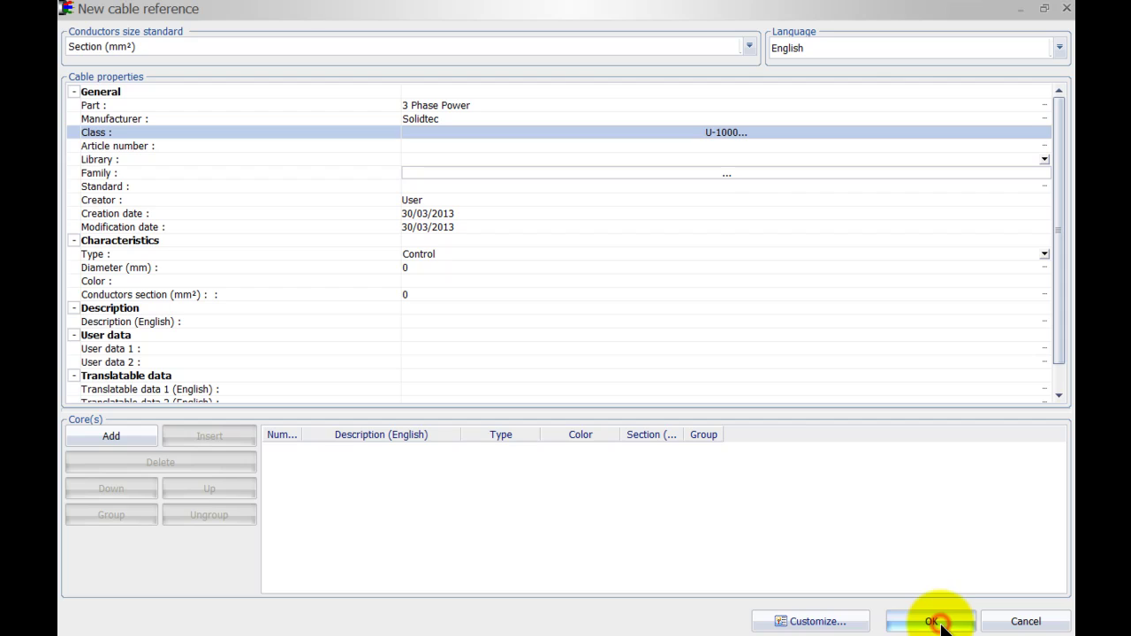
click(551, 146)
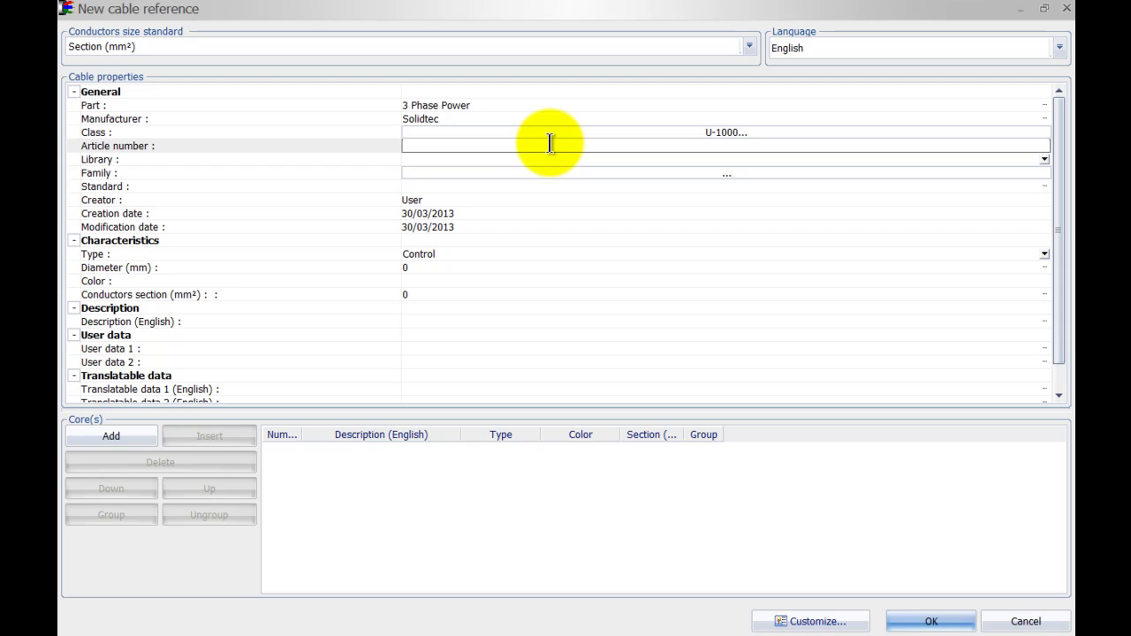
text(5246982)
click(518, 156)
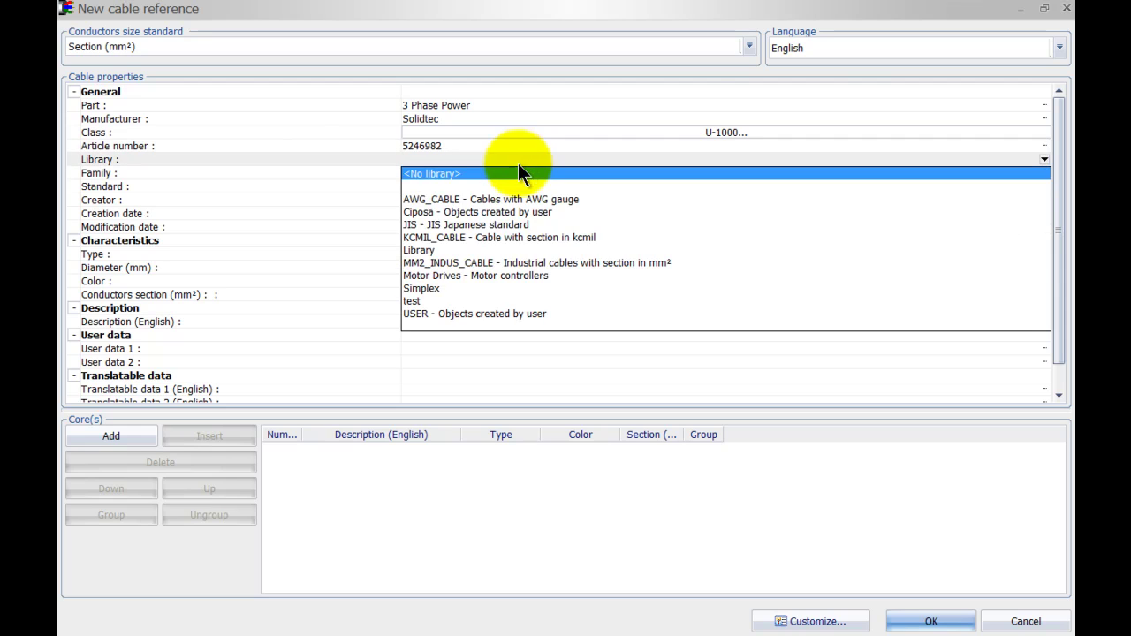
click(520, 263)
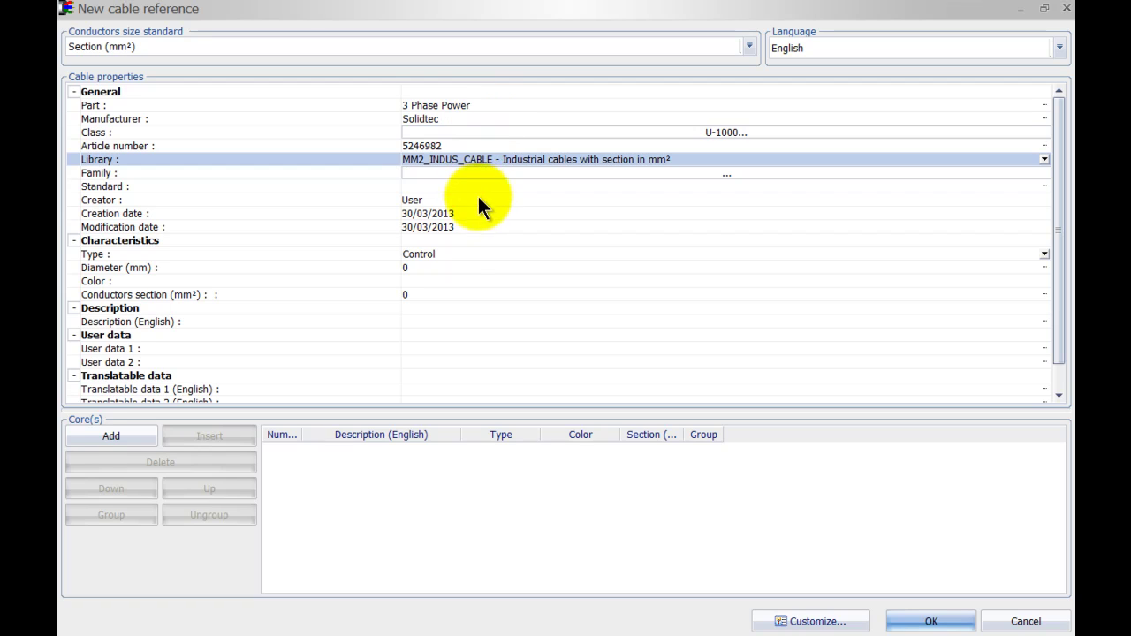
Set the cable type to Power and the diameter to 16 mm
click(461, 252)
click(460, 251)
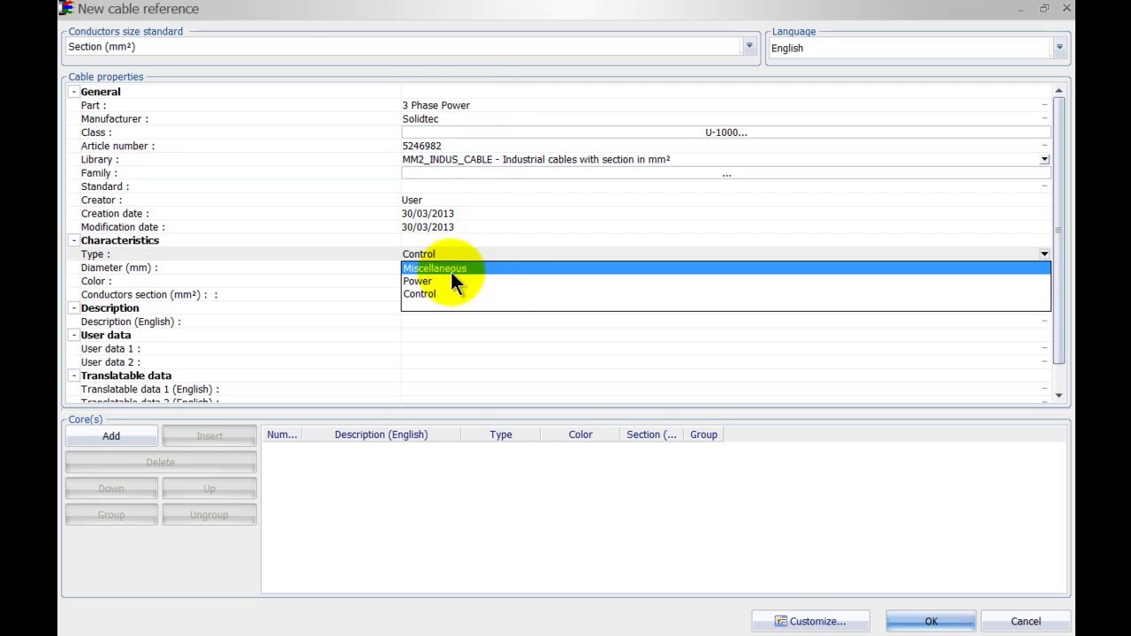
click(448, 279)
click(448, 267)
click(449, 267)
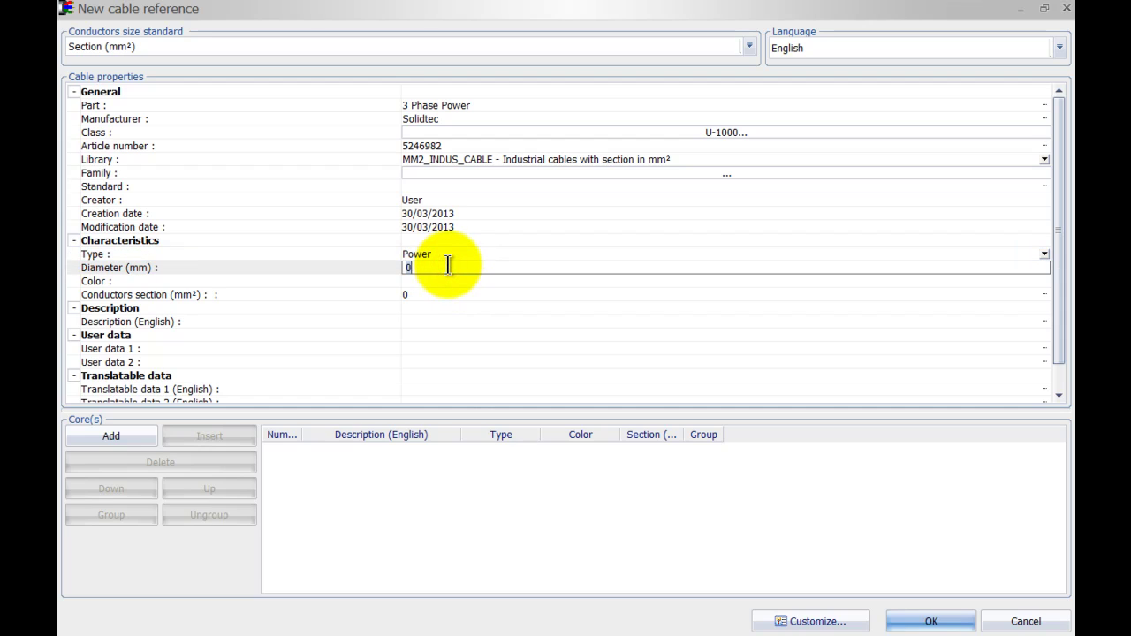
text(16)
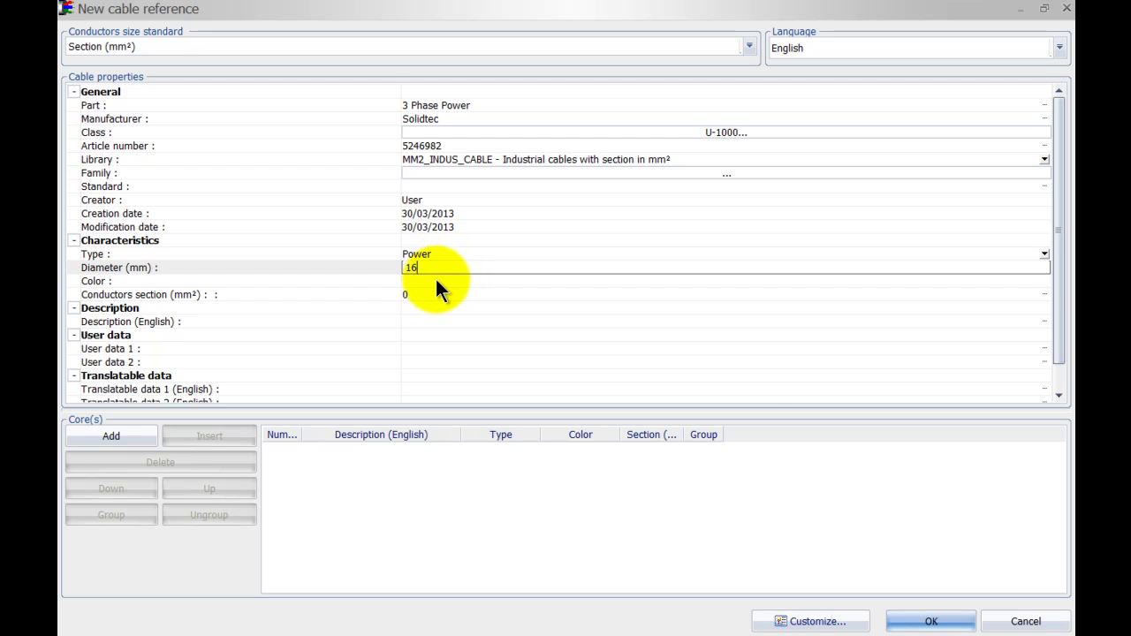
Make Color 1 Orange and set the conductor section to 2.5 mm²
click(436, 279)
click(521, 305)
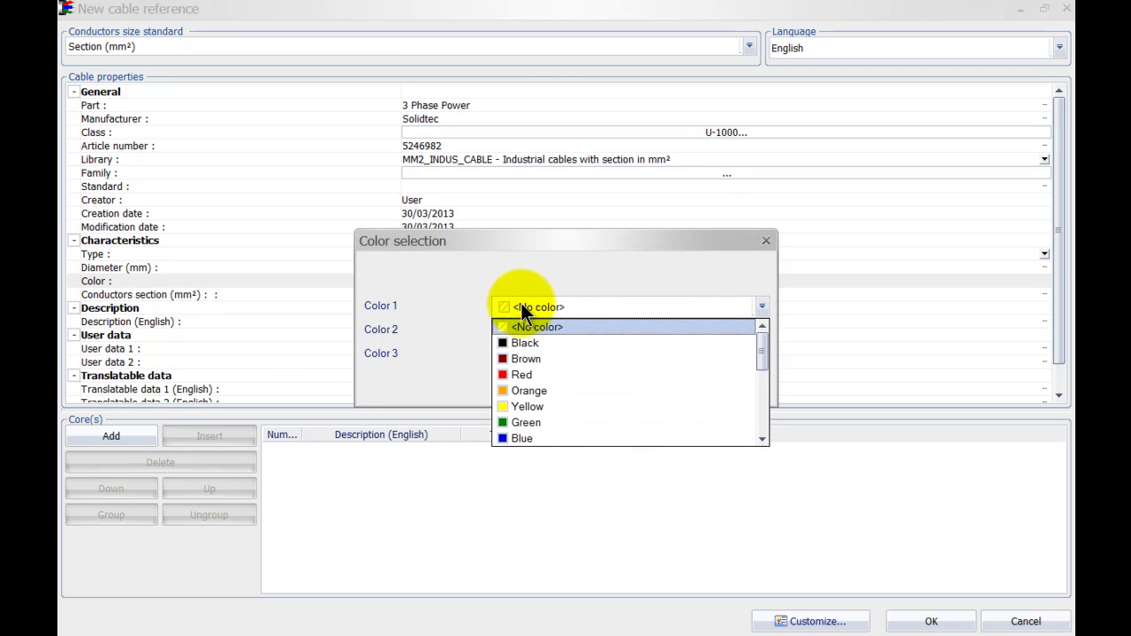
click(538, 389)
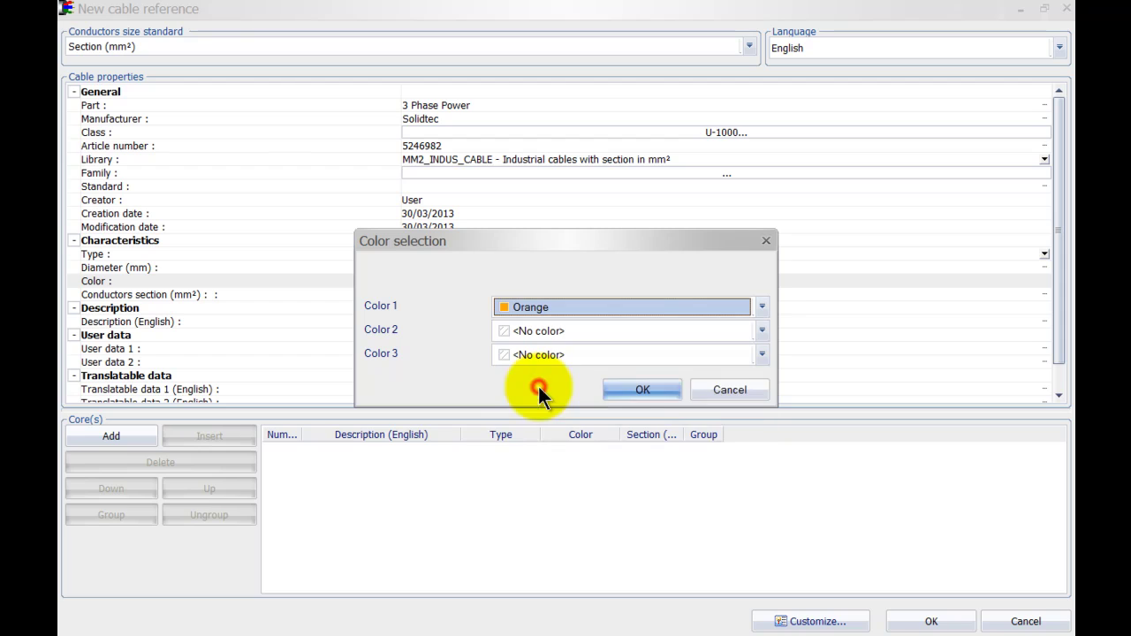
click(633, 395)
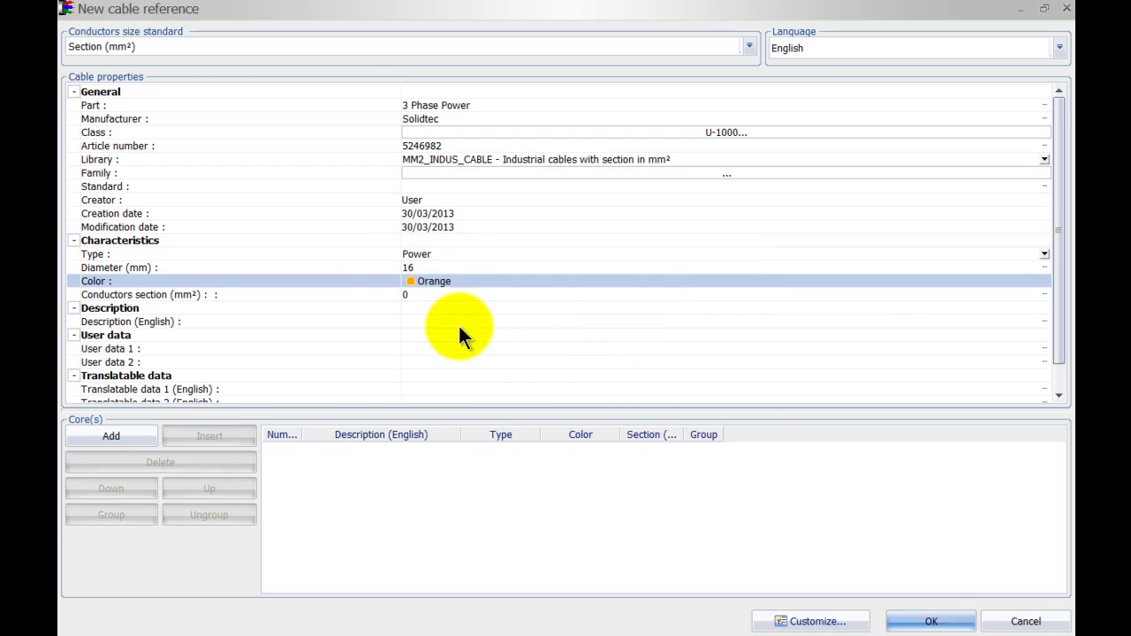
click(425, 294)
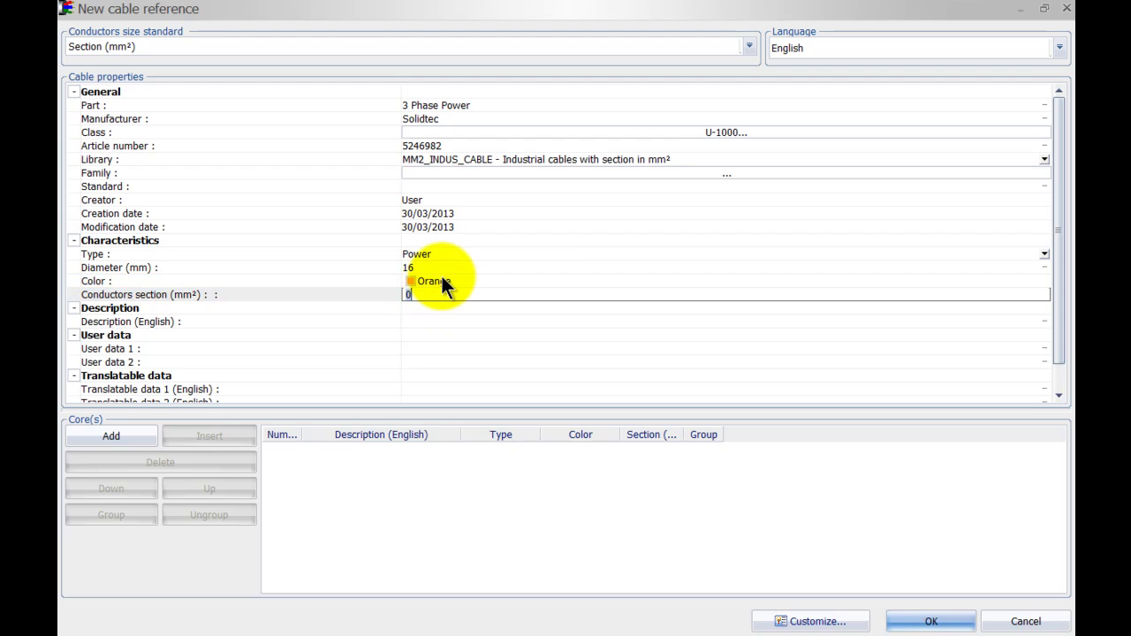
text(2.5)
key(Return)
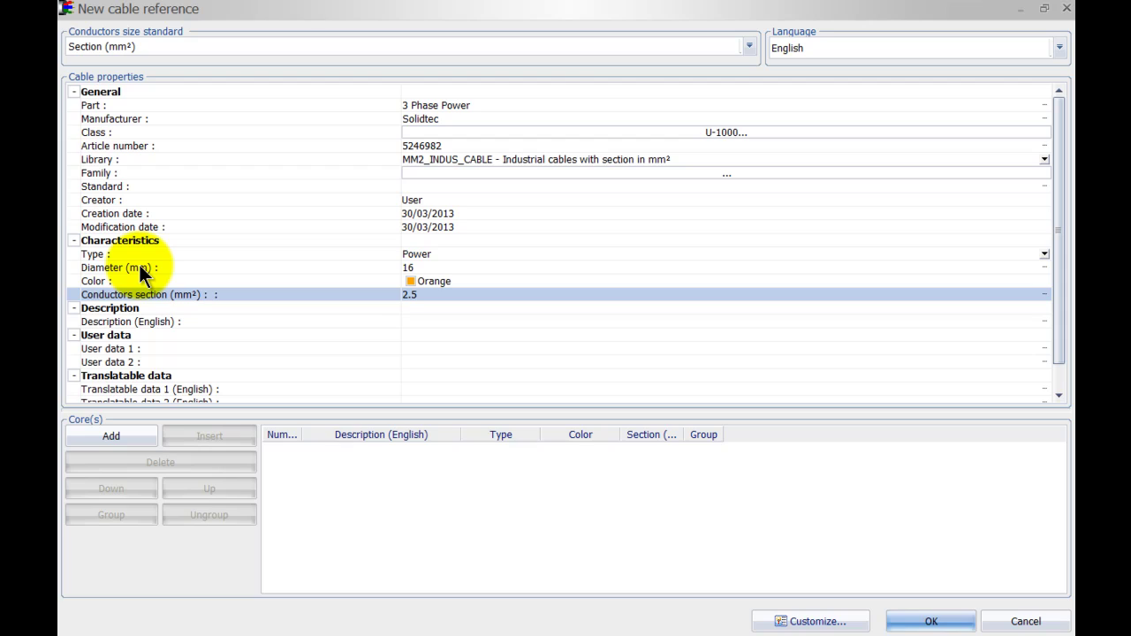
click(480, 323)
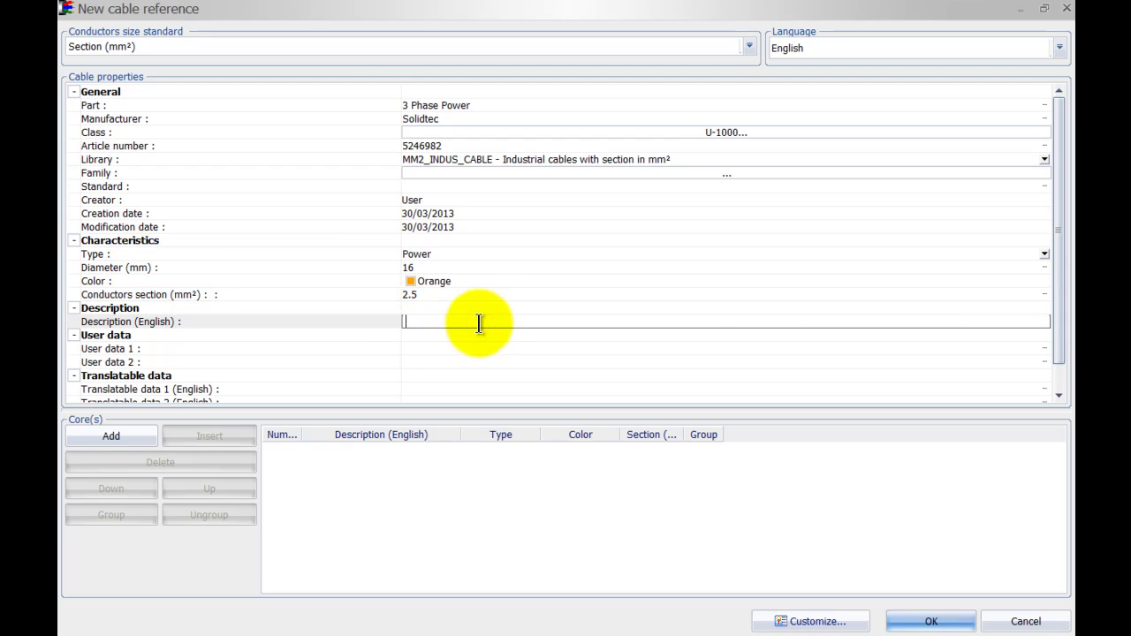
Enter 'User defined 4G Cable' as the English description, correcting typos
text(User defined 4G Cable)
click(482, 348)
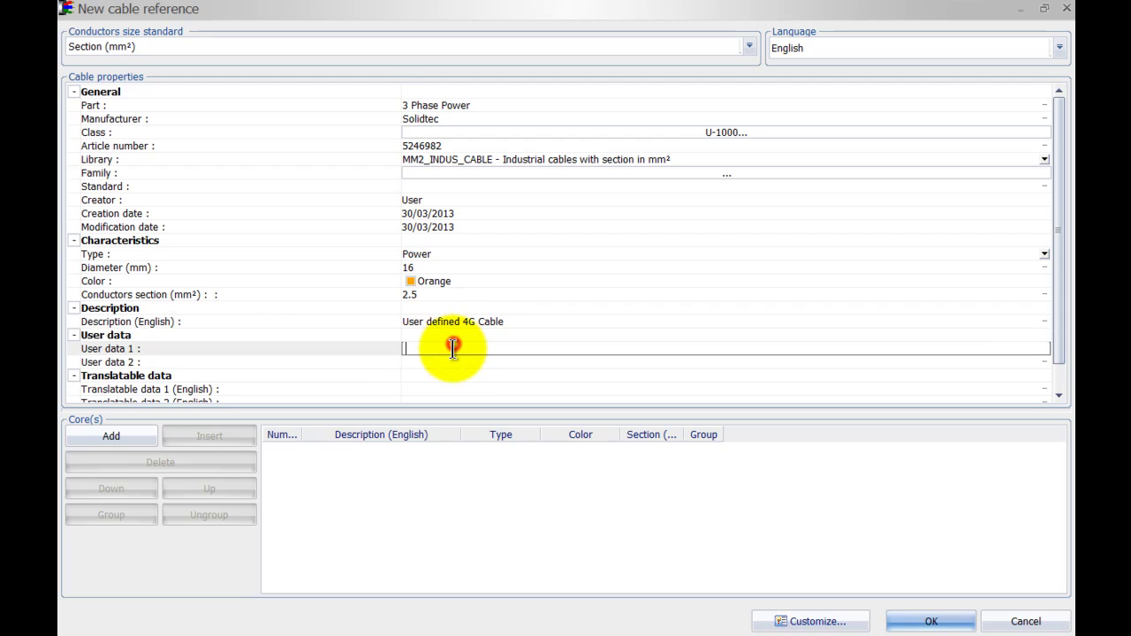
click(482, 362)
click(482, 348)
scroll(445, 369, down, 1)
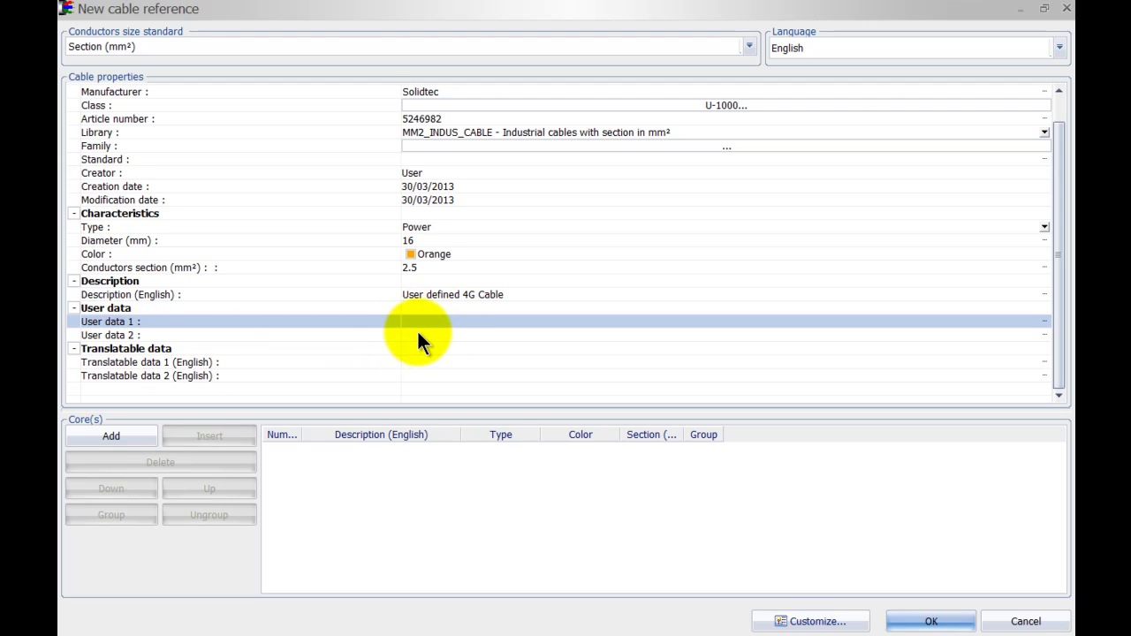
Add four cores to the cable reference's Core(s) list
click(396, 471)
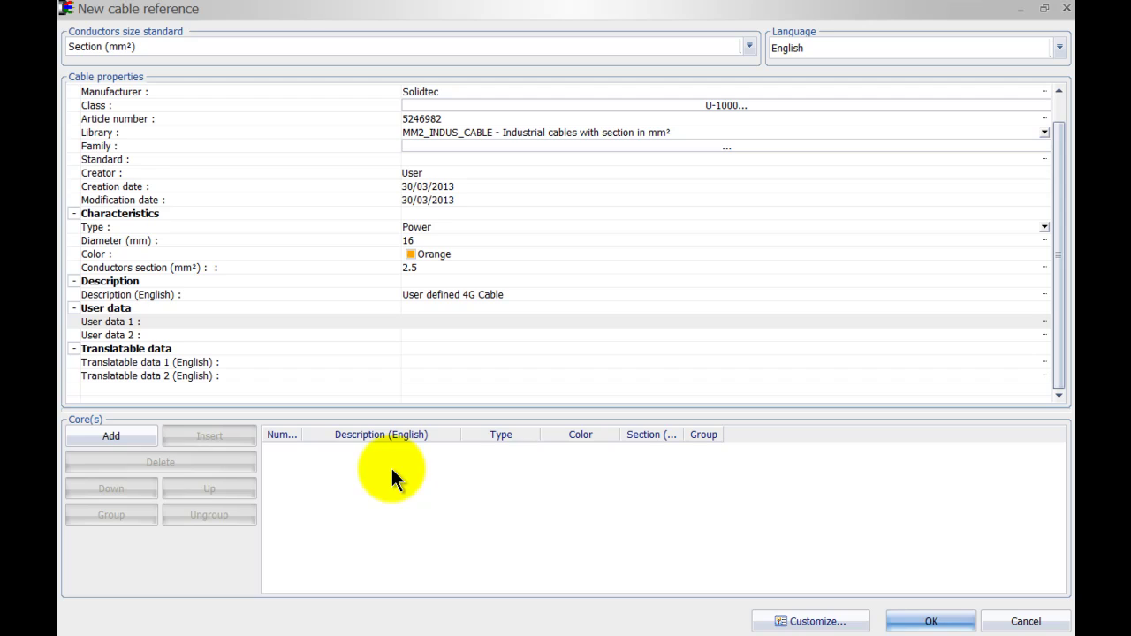
click(136, 434)
click(136, 435)
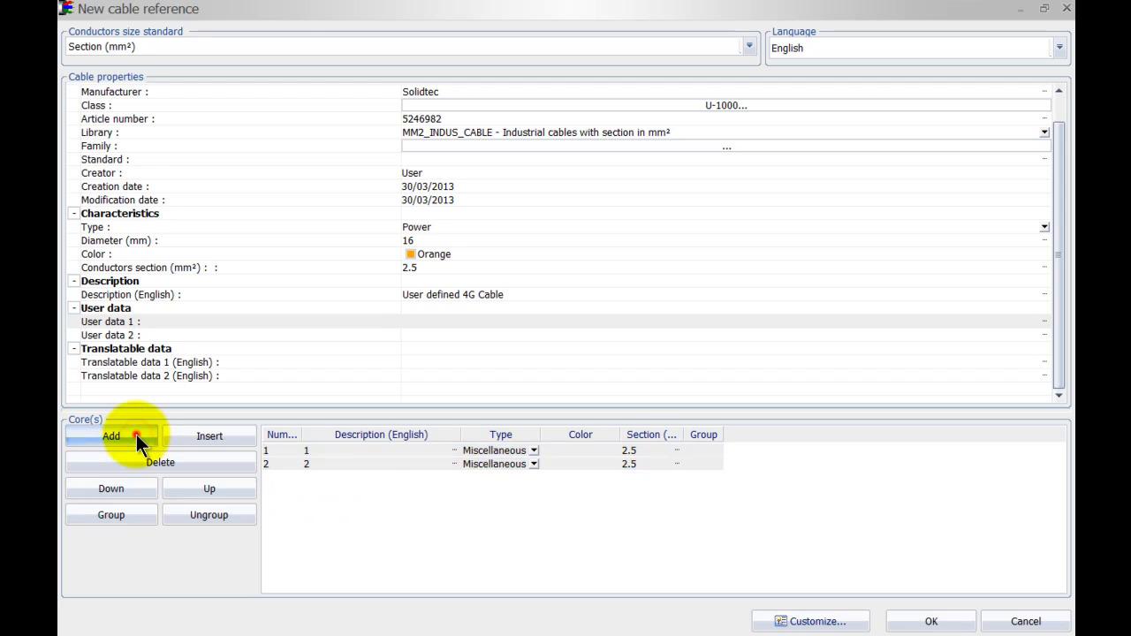
click(136, 435)
click(136, 434)
click(443, 540)
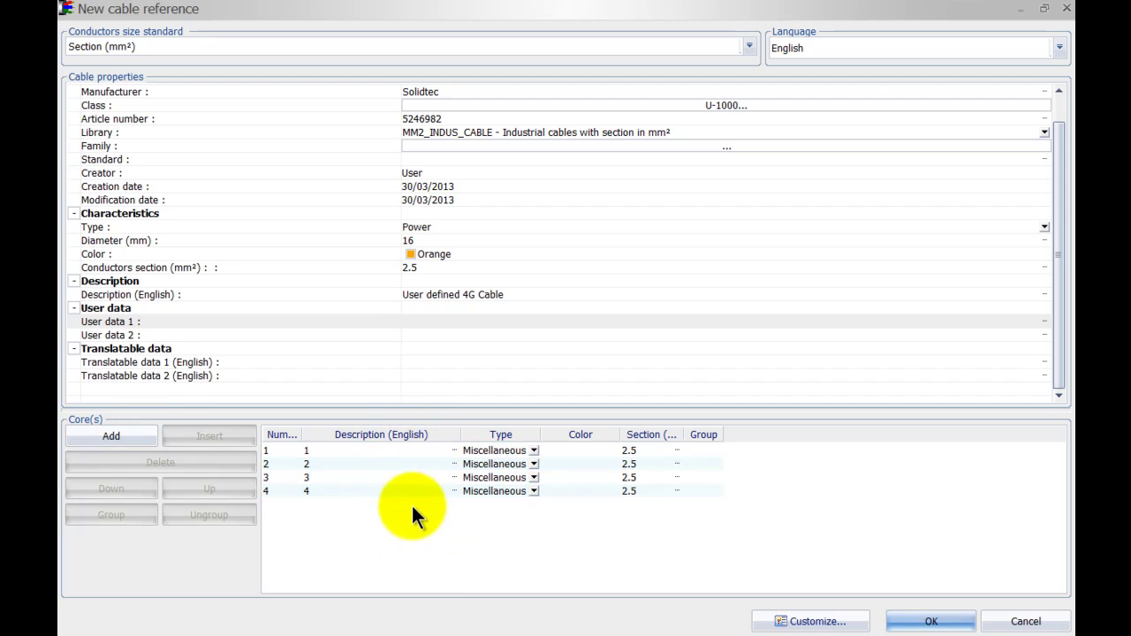
Name the cores L1-Black, L2-Black, L3-Black and Ground
click(389, 450)
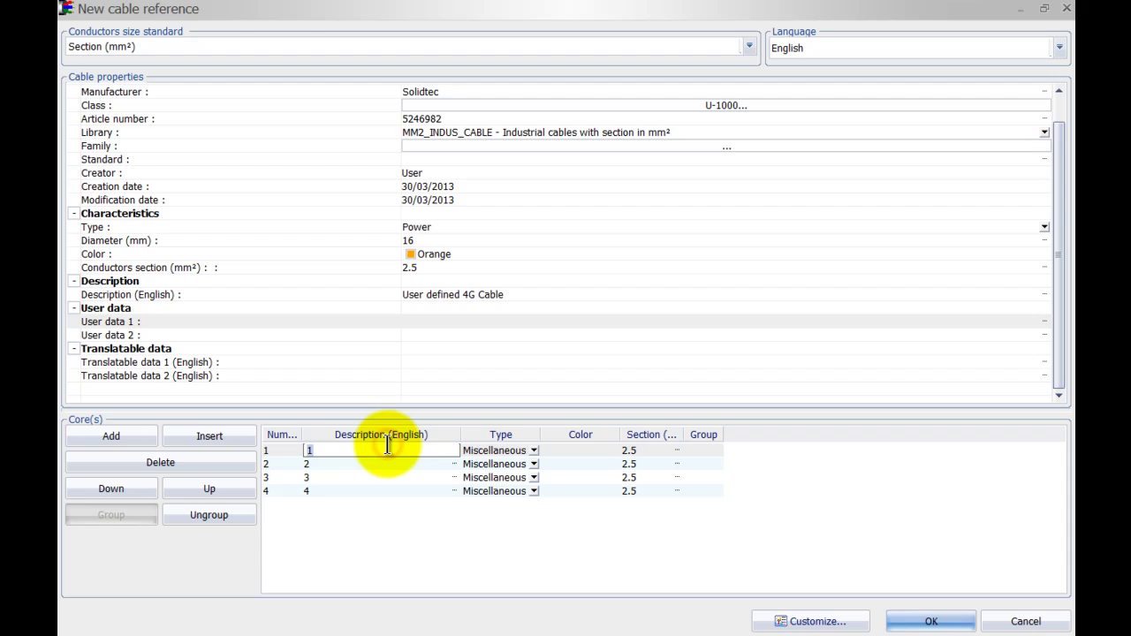
text(L1-Black)
key(Return)
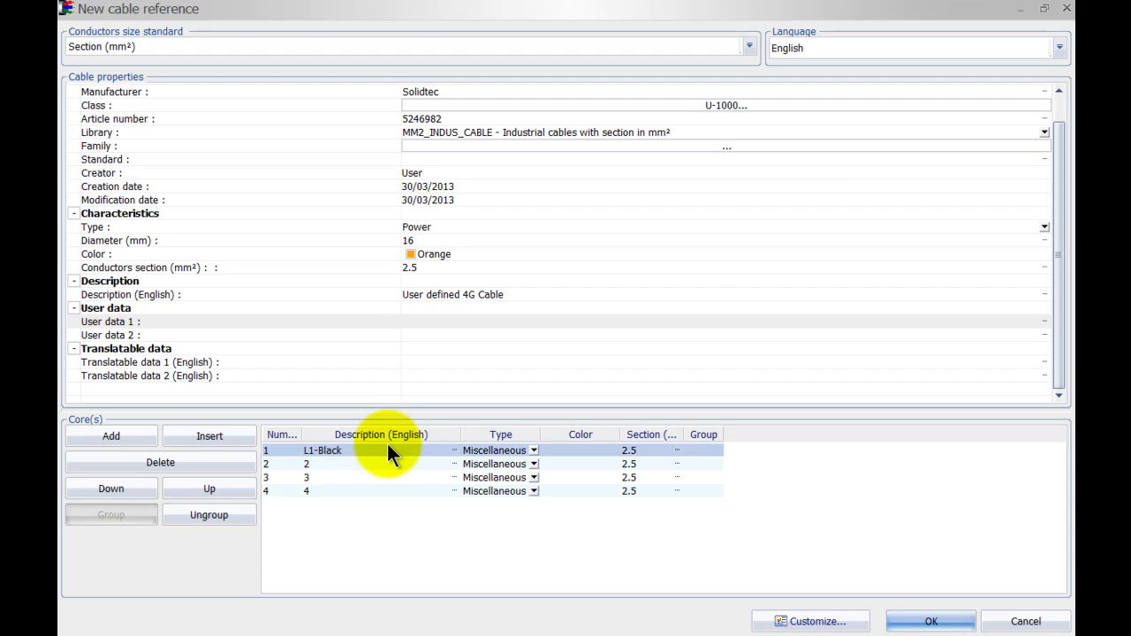
click(369, 463)
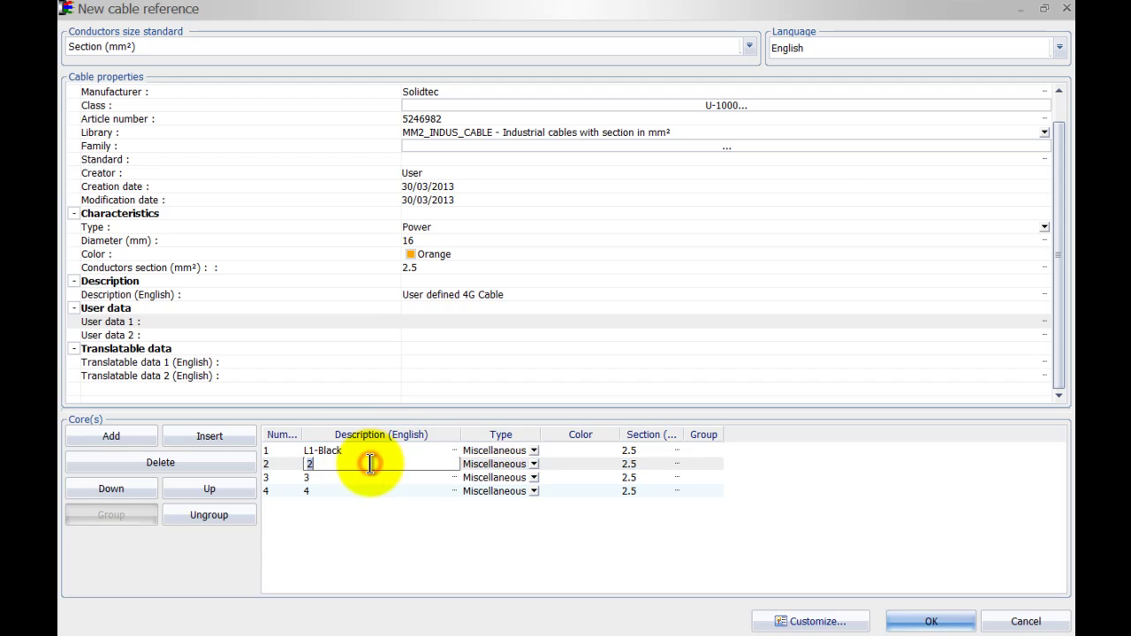
text(L2-Black)
key(Return)
click(360, 477)
text(L3-)
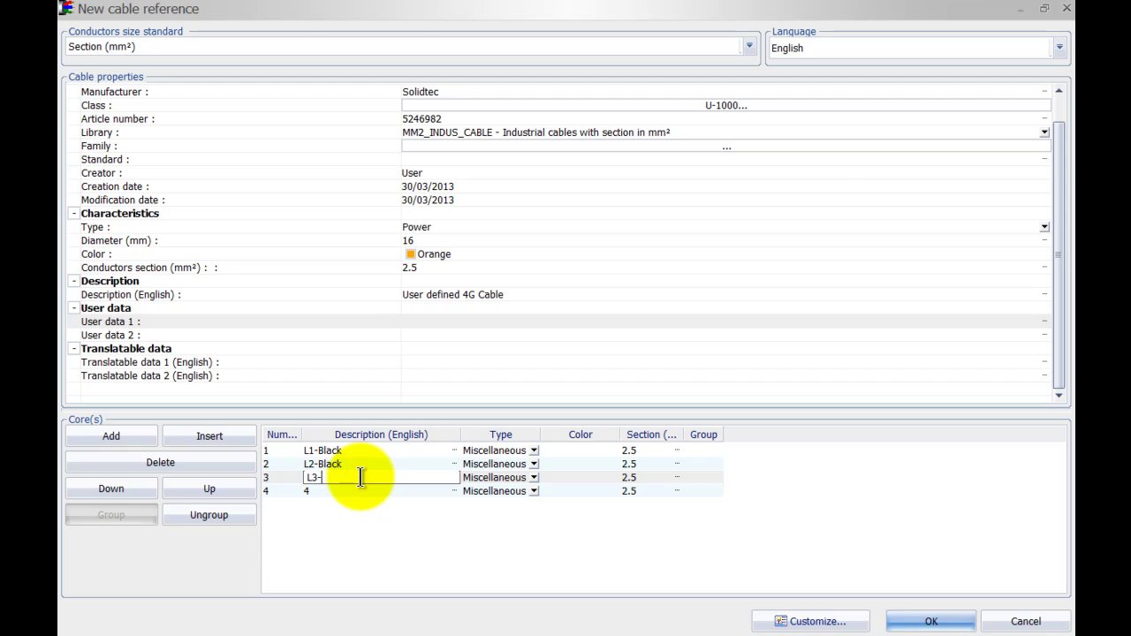
text(Black)
key(Return)
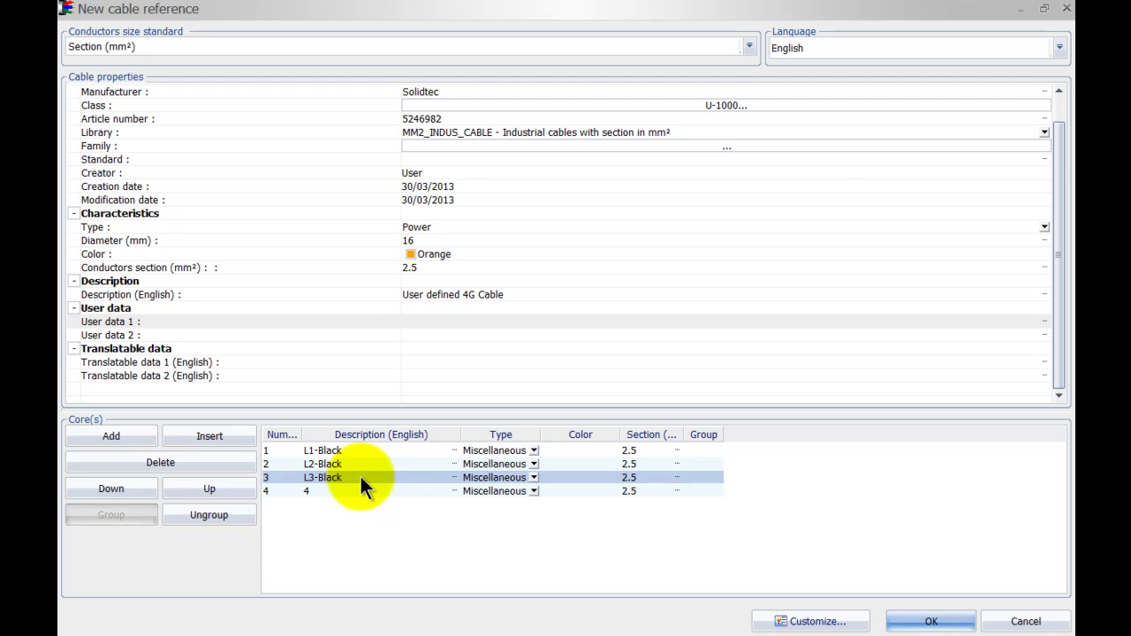
click(367, 492)
text(Ground)
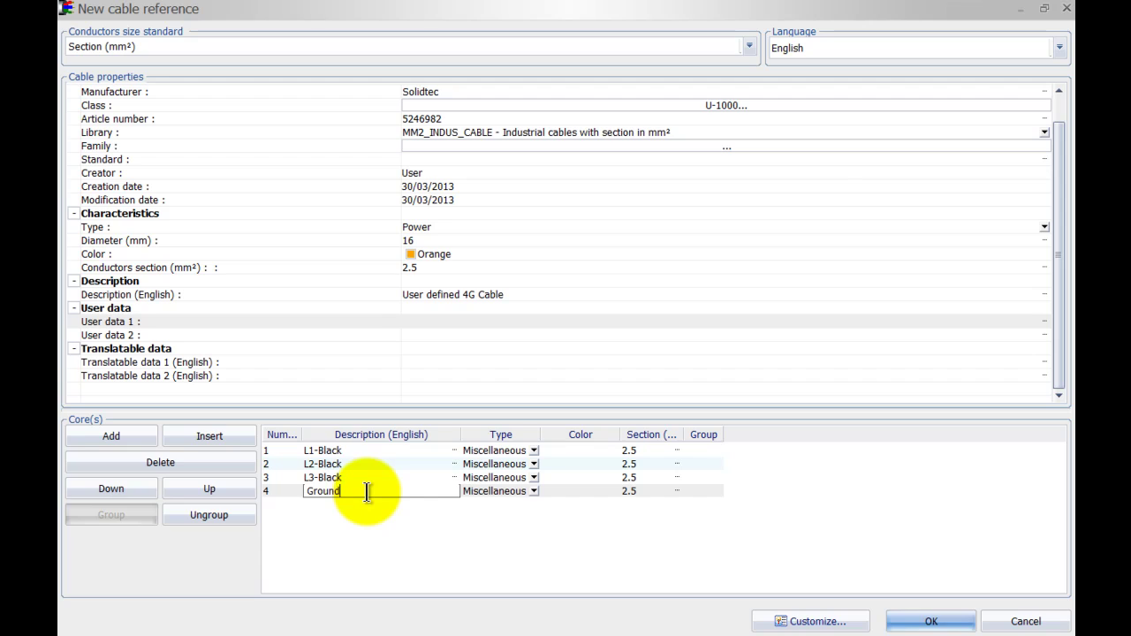
key(Return)
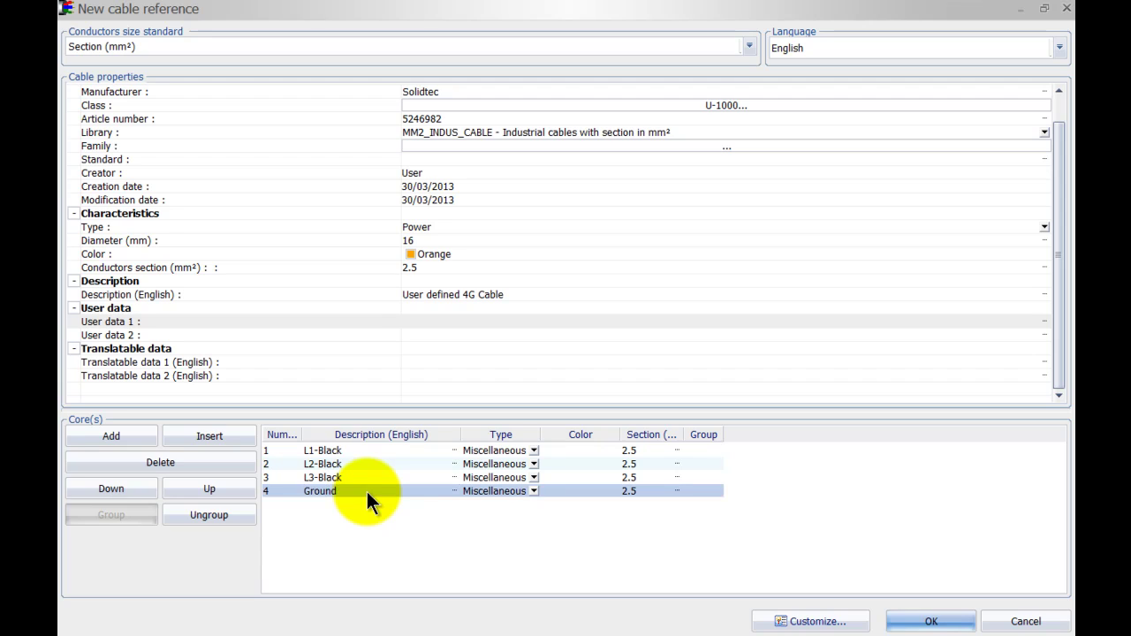
Keep core 1 as Miscellaneous and set the Ground core's type to Protection
click(533, 450)
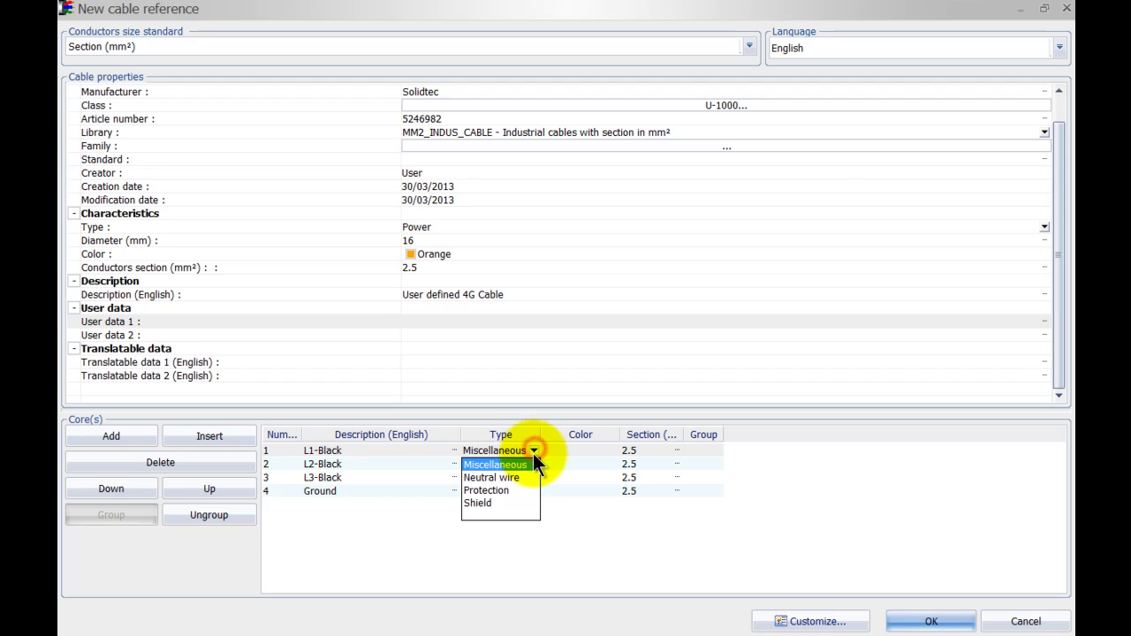
click(529, 465)
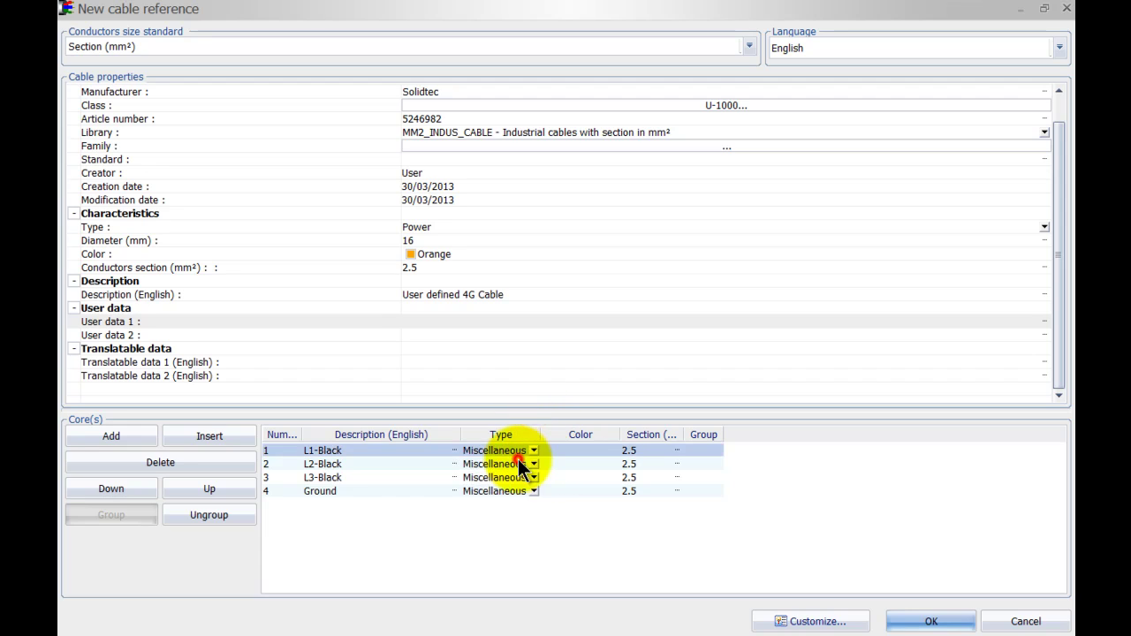
click(533, 490)
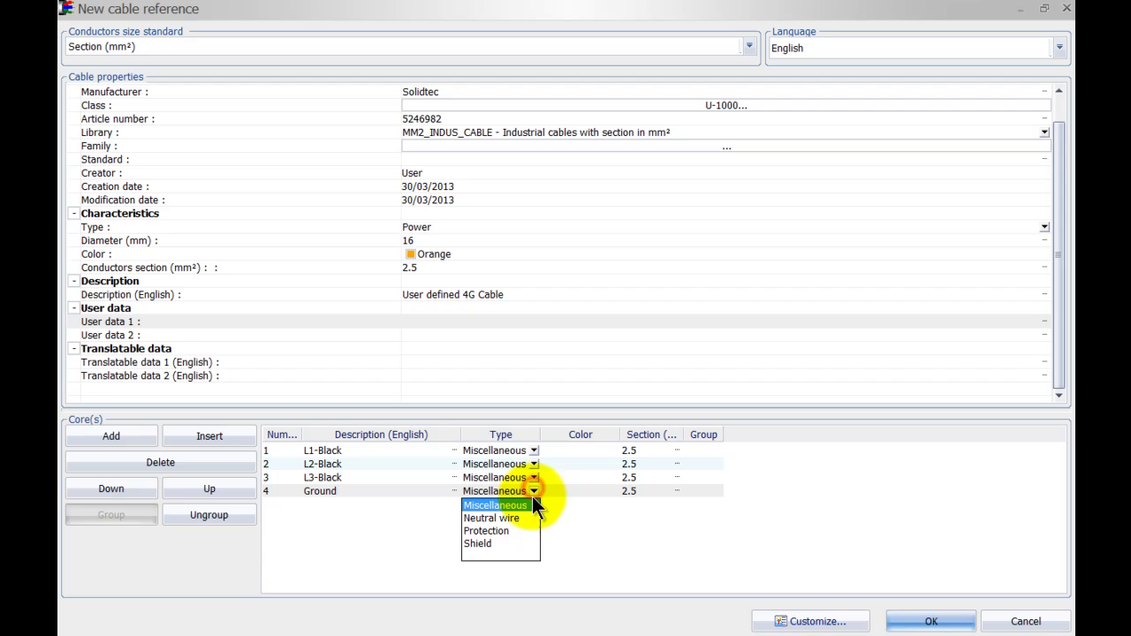
click(473, 532)
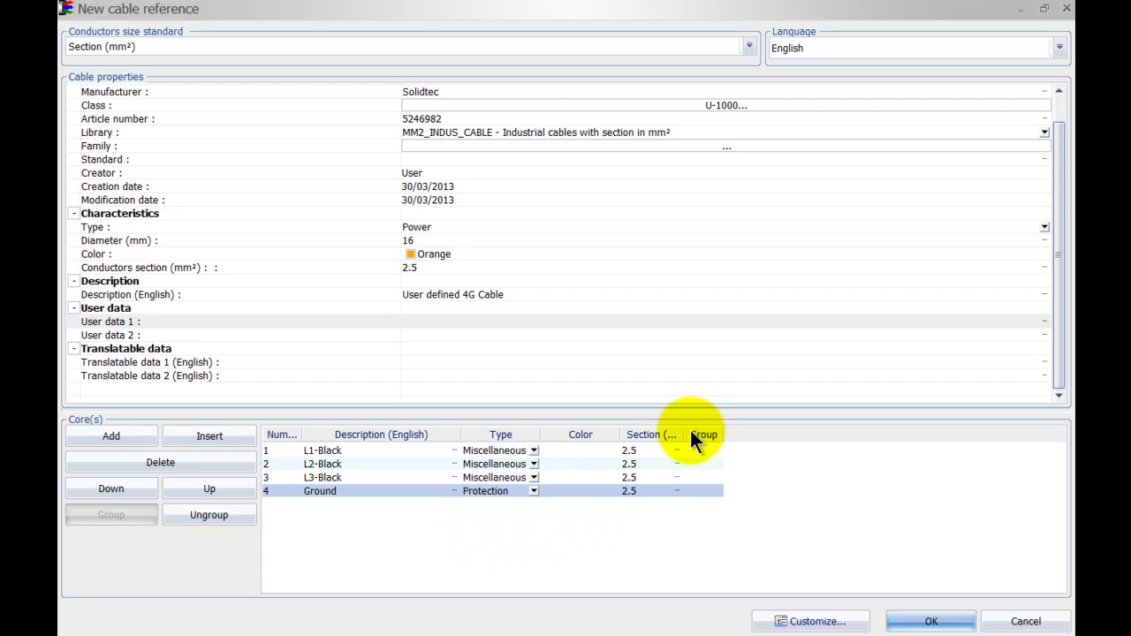
Set Color 1 to Black for cores L1, L2 and L3
drag(683, 434, 716, 433)
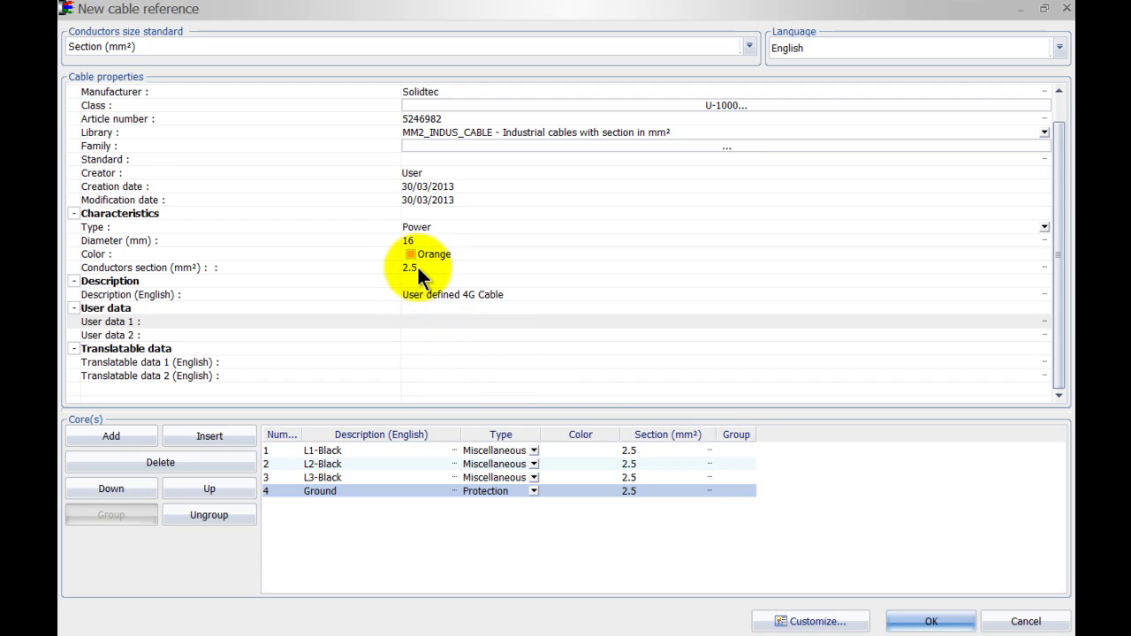
double_click(599, 450)
click(606, 305)
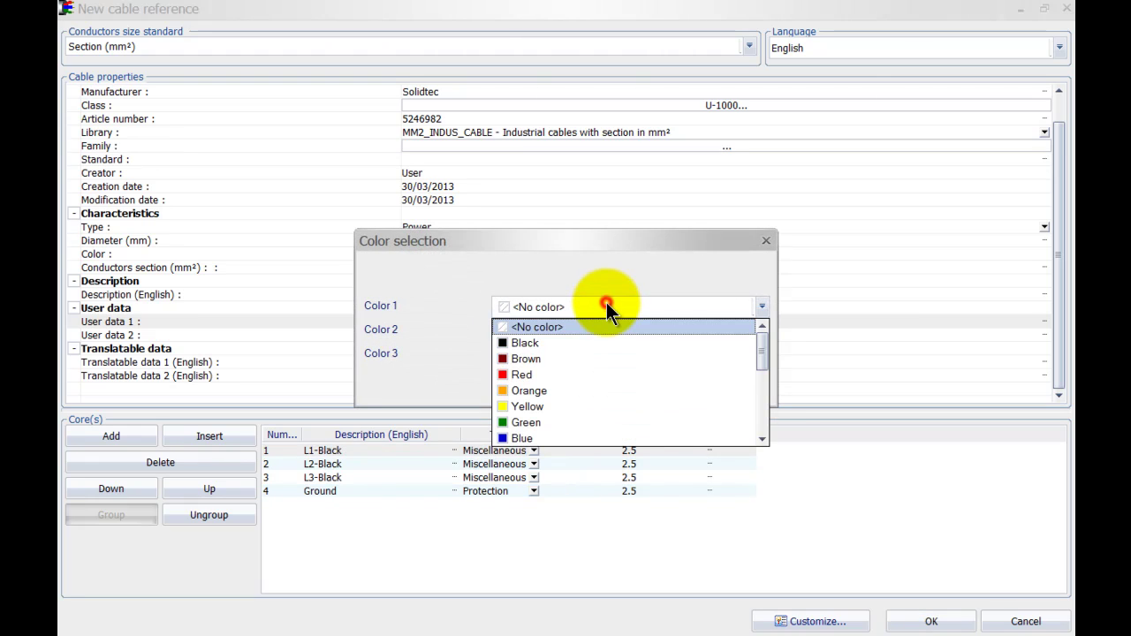
click(593, 341)
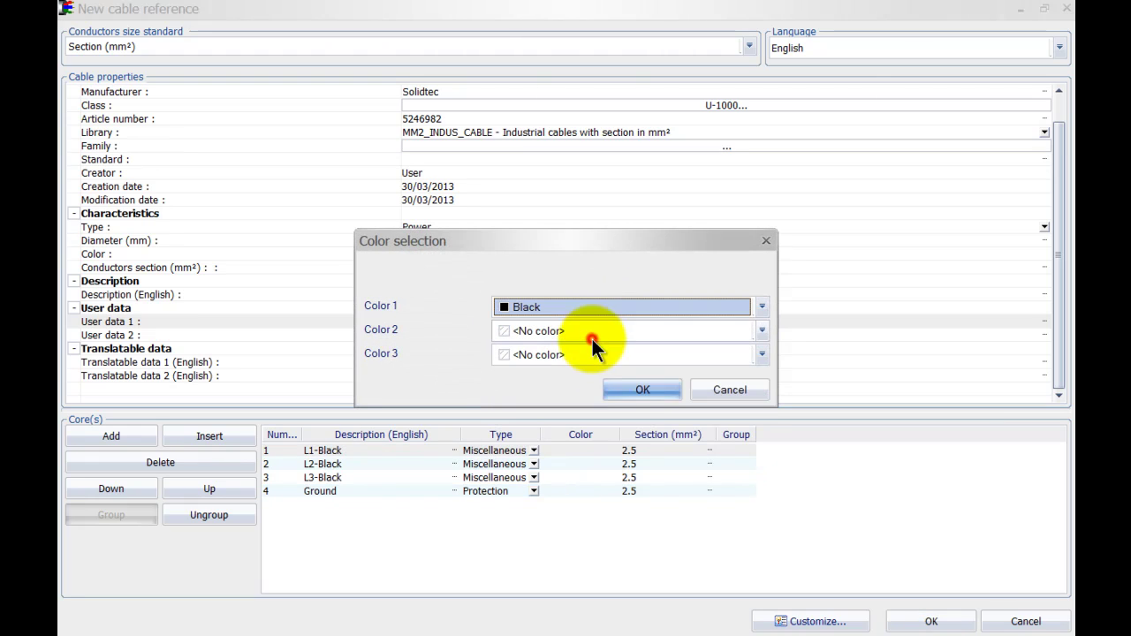
click(643, 391)
double_click(601, 460)
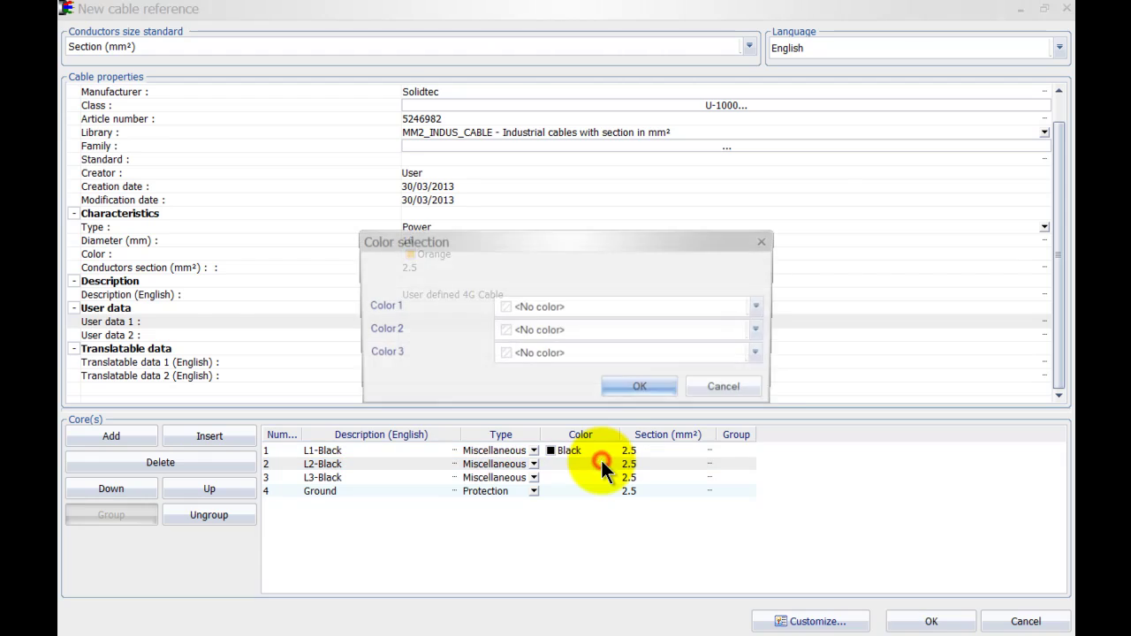
click(584, 307)
click(571, 338)
click(643, 389)
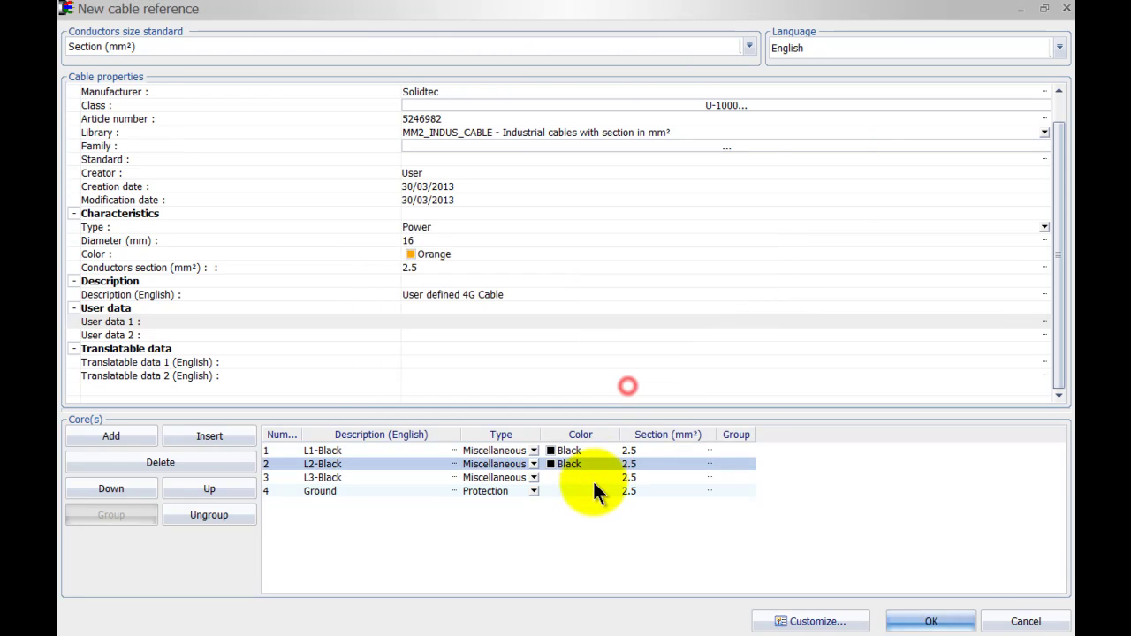
double_click(588, 478)
click(594, 307)
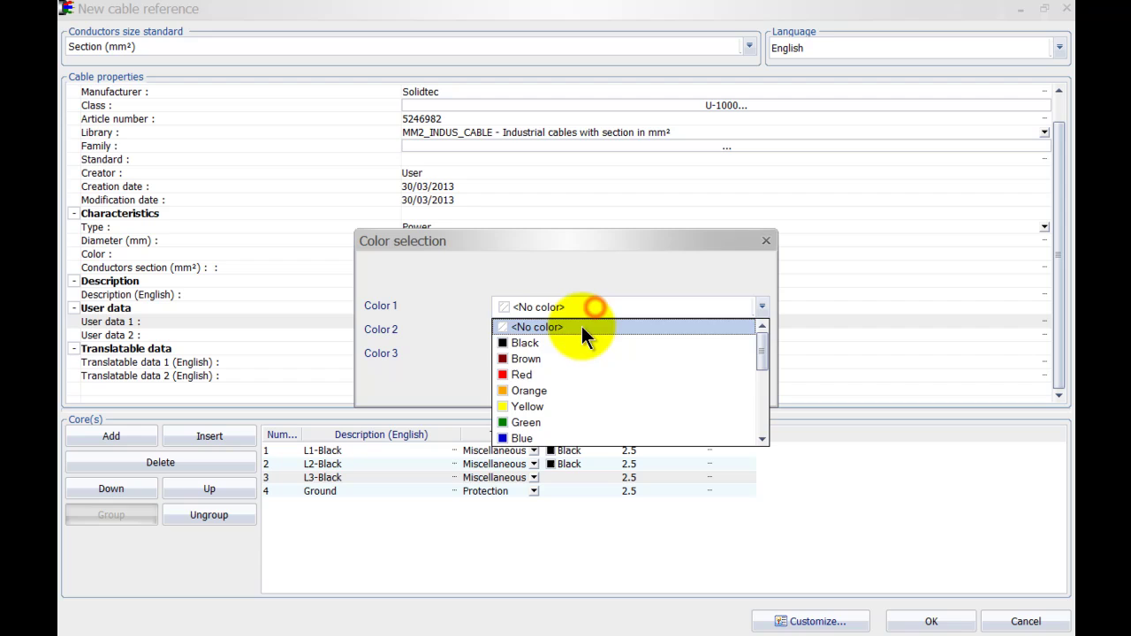
click(573, 343)
click(643, 390)
Verify L3's colour, then colour the Ground core Green-yellow
double_click(588, 478)
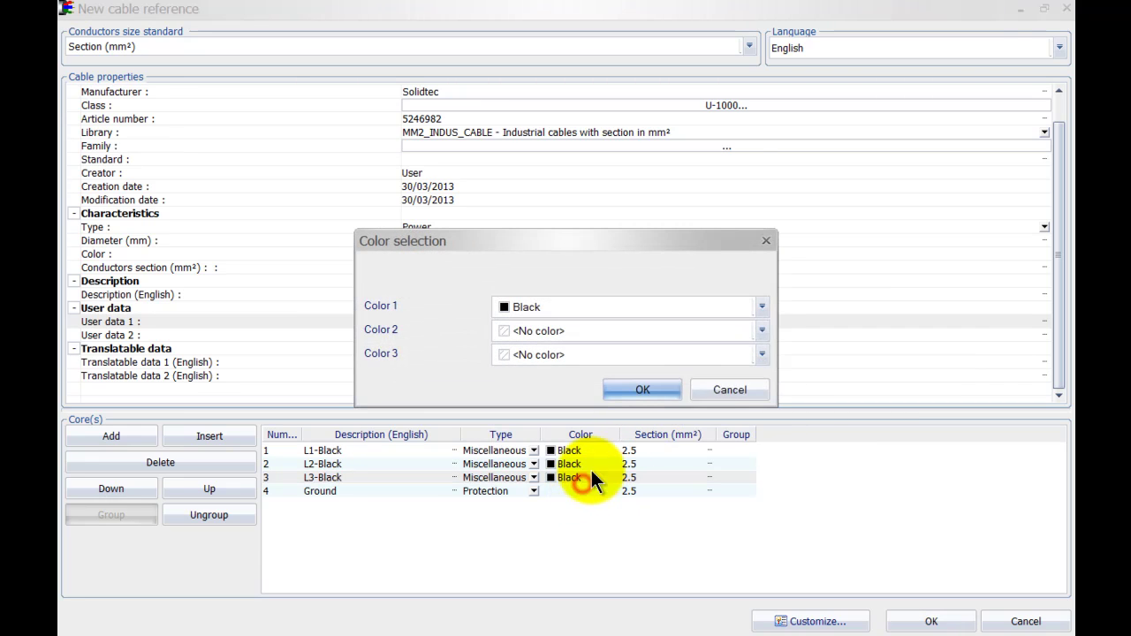
click(741, 390)
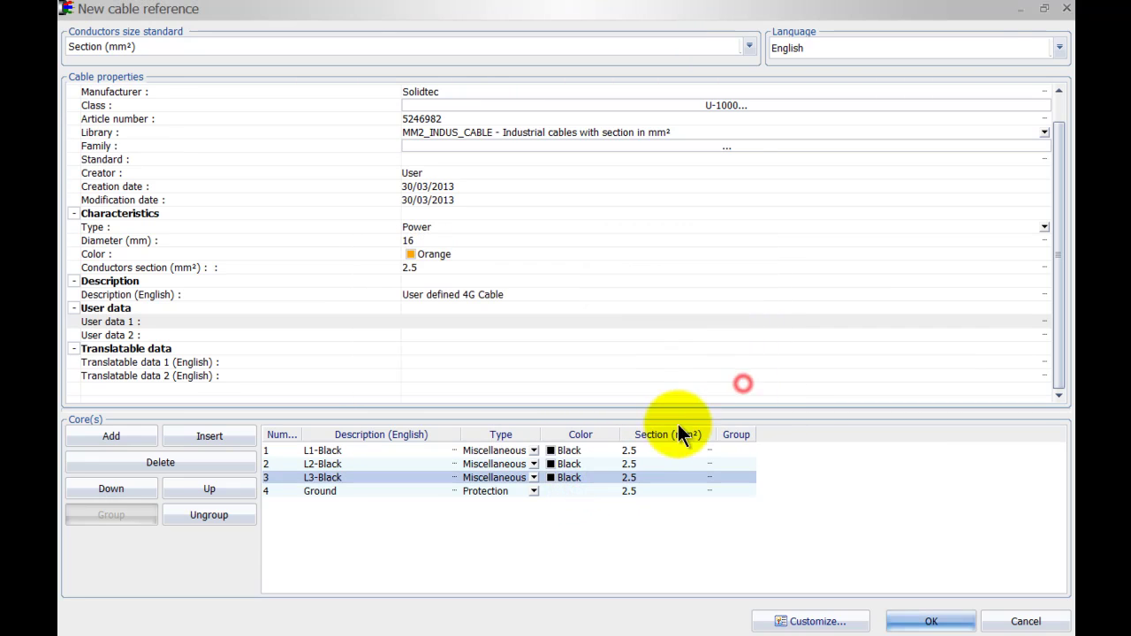
double_click(588, 491)
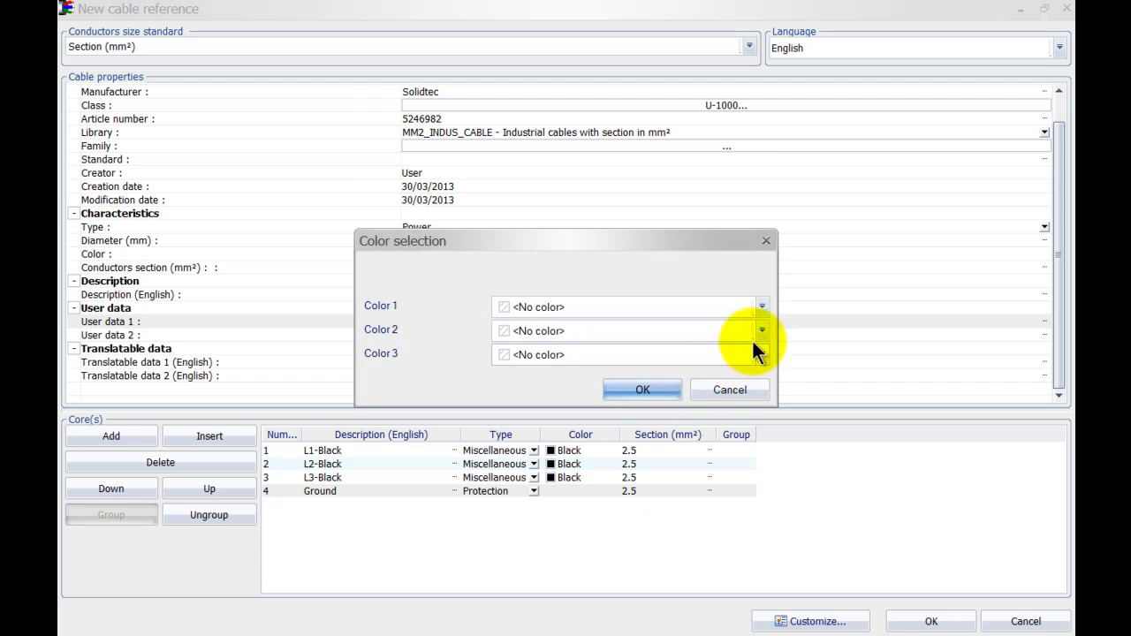
click(762, 307)
drag(763, 353, 767, 407)
click(720, 378)
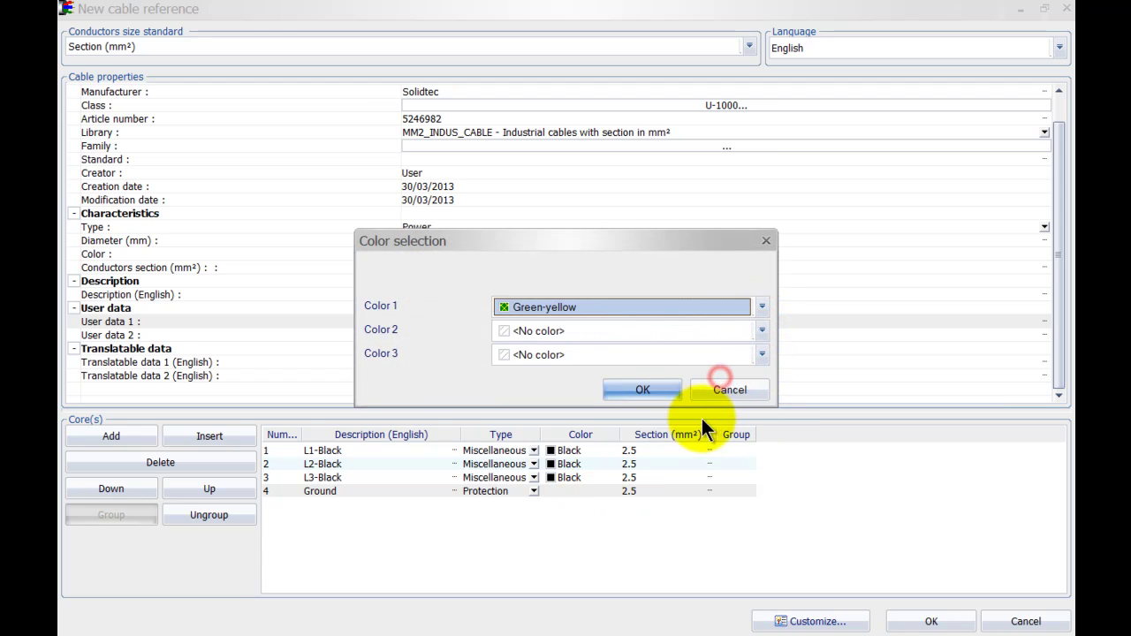
click(660, 390)
click(602, 517)
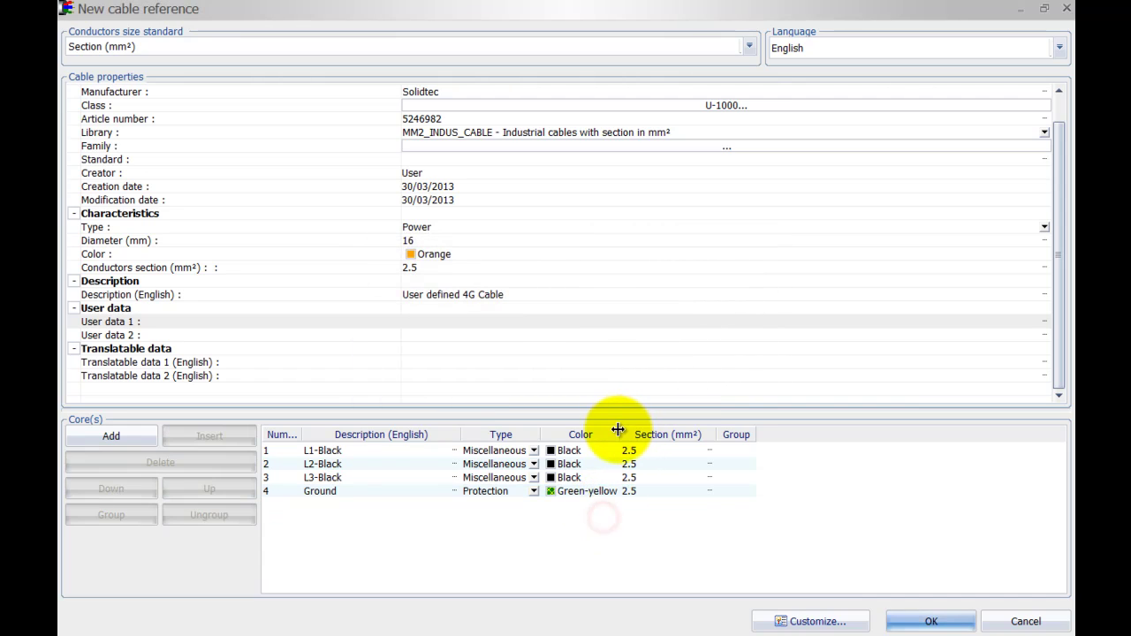
Drag the Color/Section header border right so 'Green-yellow' shows fully
drag(617, 430, 629, 430)
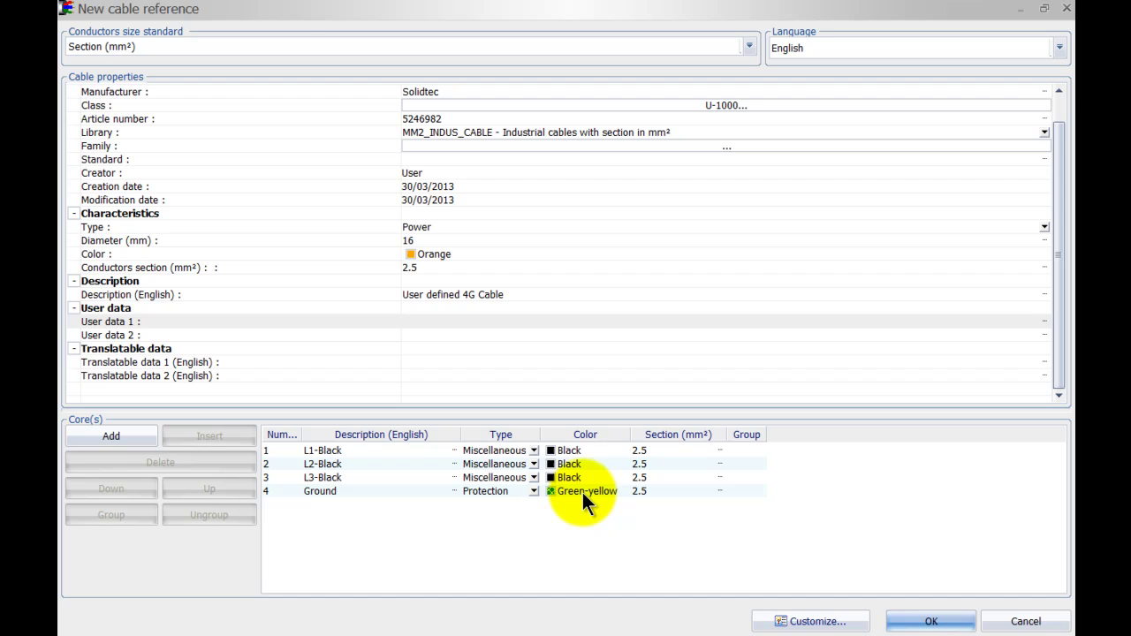
Save the new cable reference with OK and close the Cable references manager
click(929, 622)
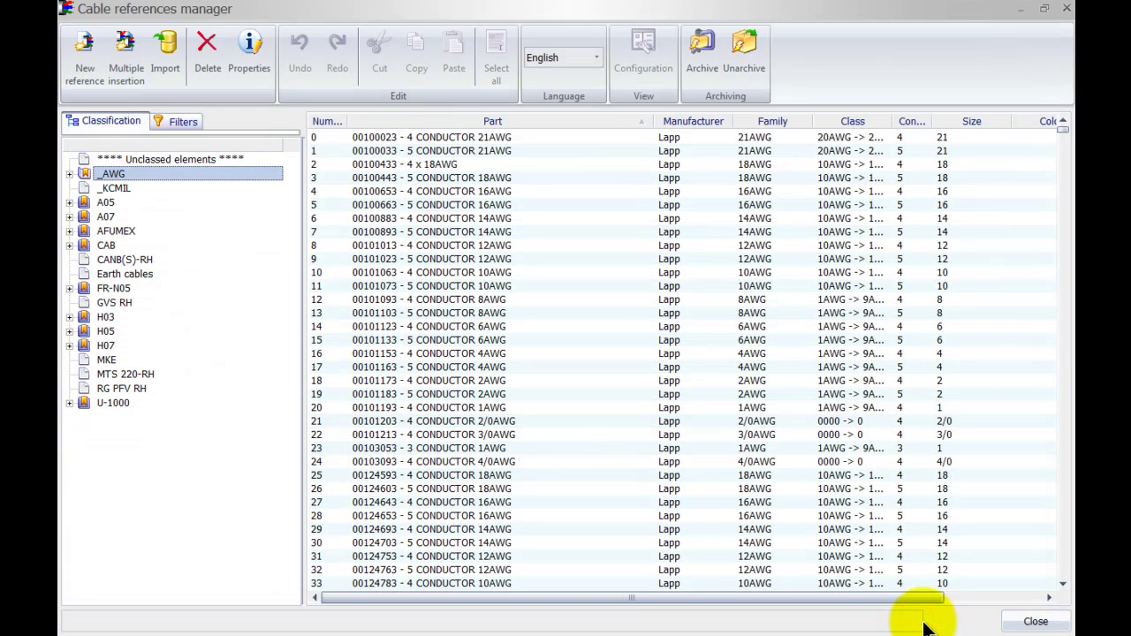
click(1018, 624)
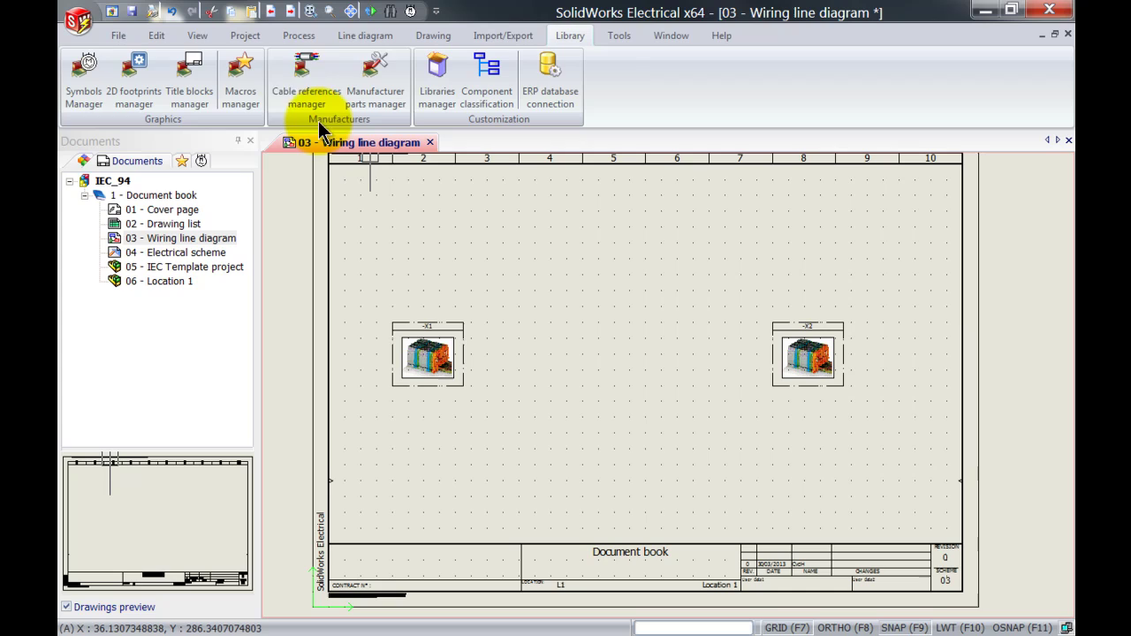
Draw a cable from terminal strip X1 to X2 and open its detailed cabling
click(289, 35)
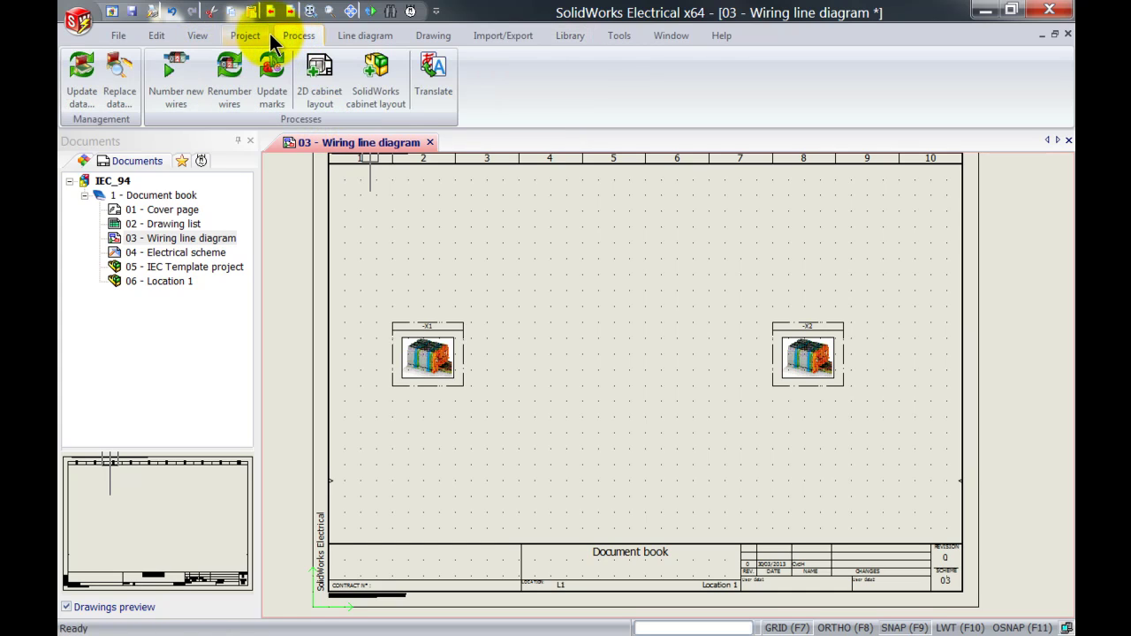
click(345, 35)
click(170, 72)
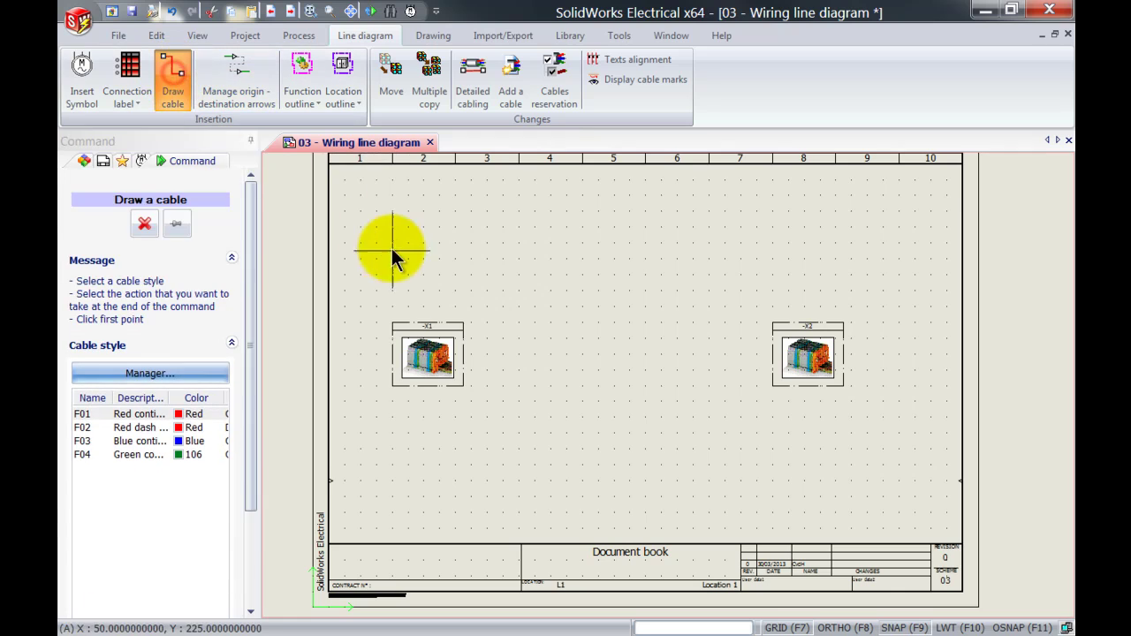
click(463, 355)
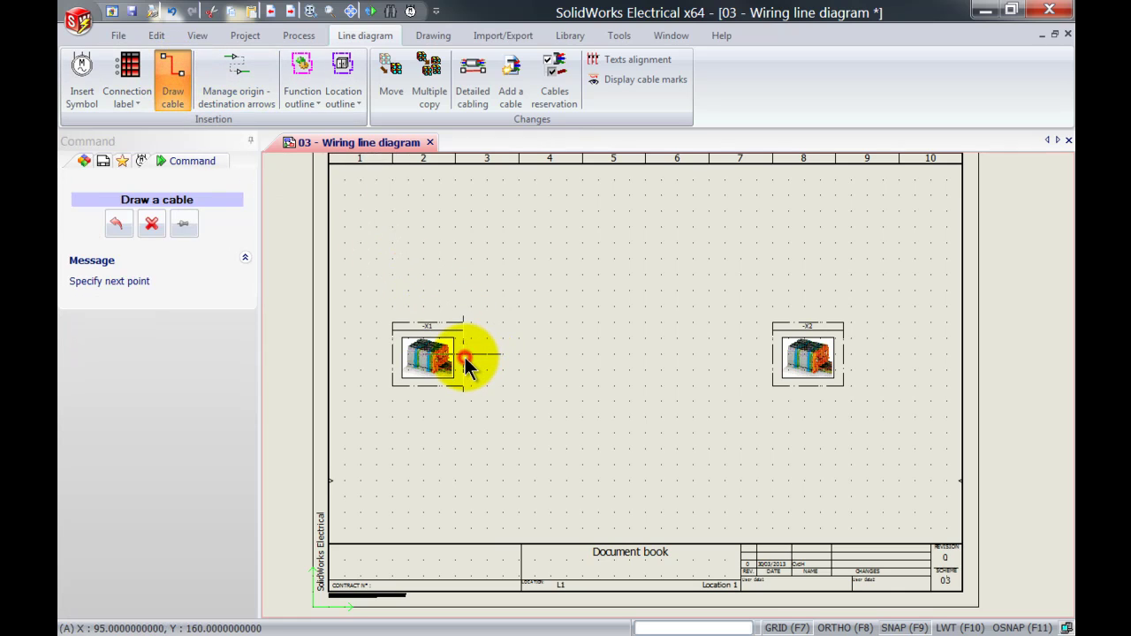
click(773, 357)
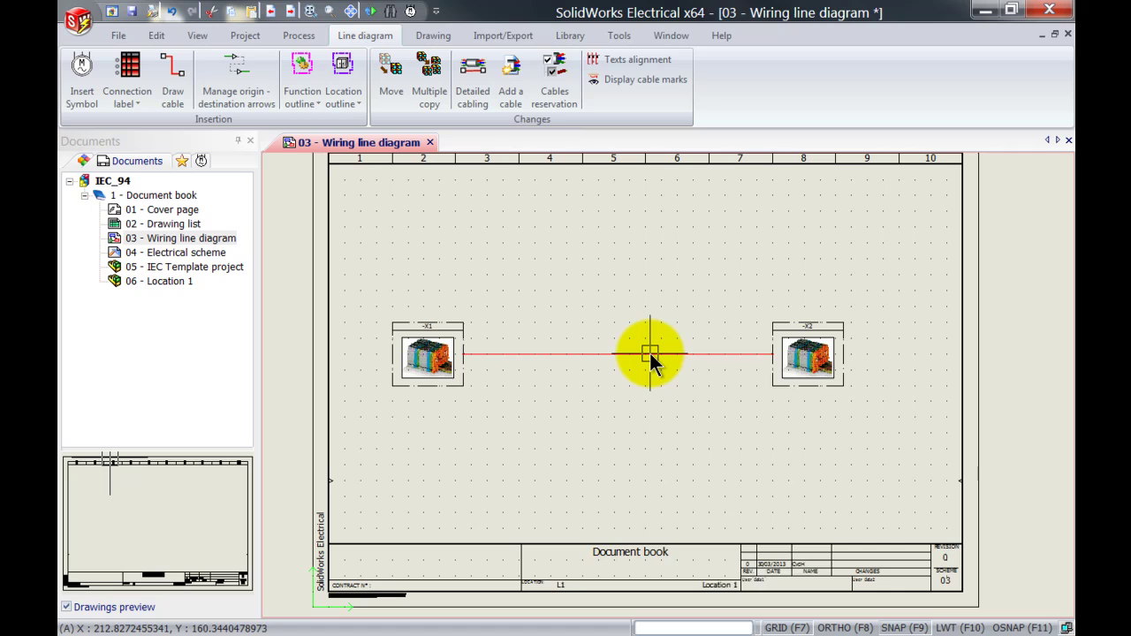
right_click(650, 353)
click(664, 365)
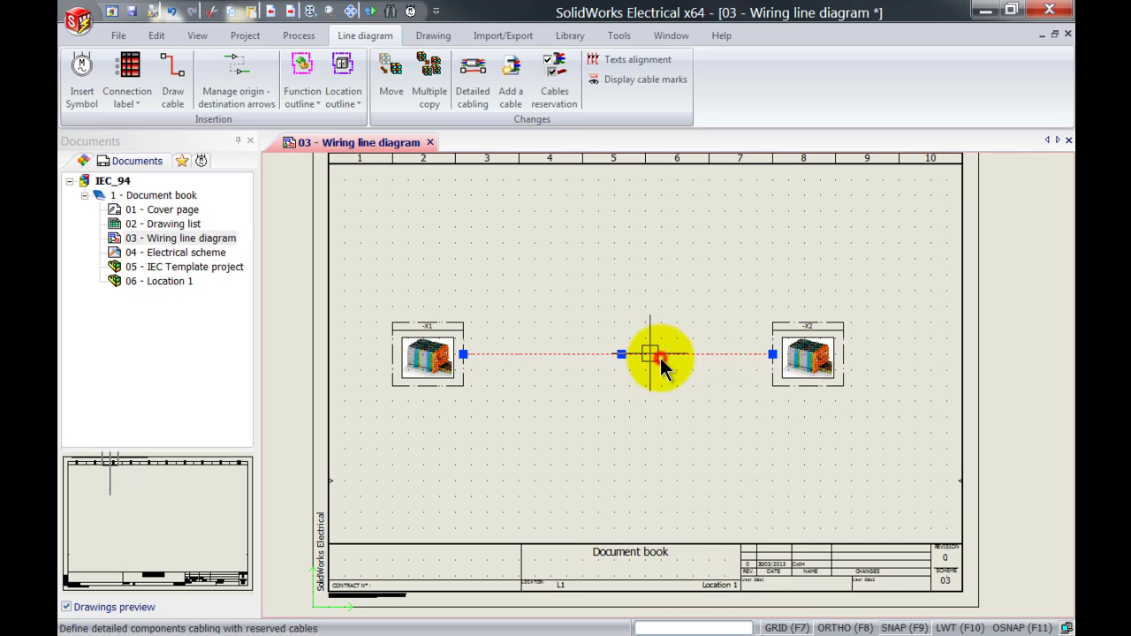
Filter references by Solidtec and add the 3 Phase Power cable to the X1–X2 cable
double_click(567, 230)
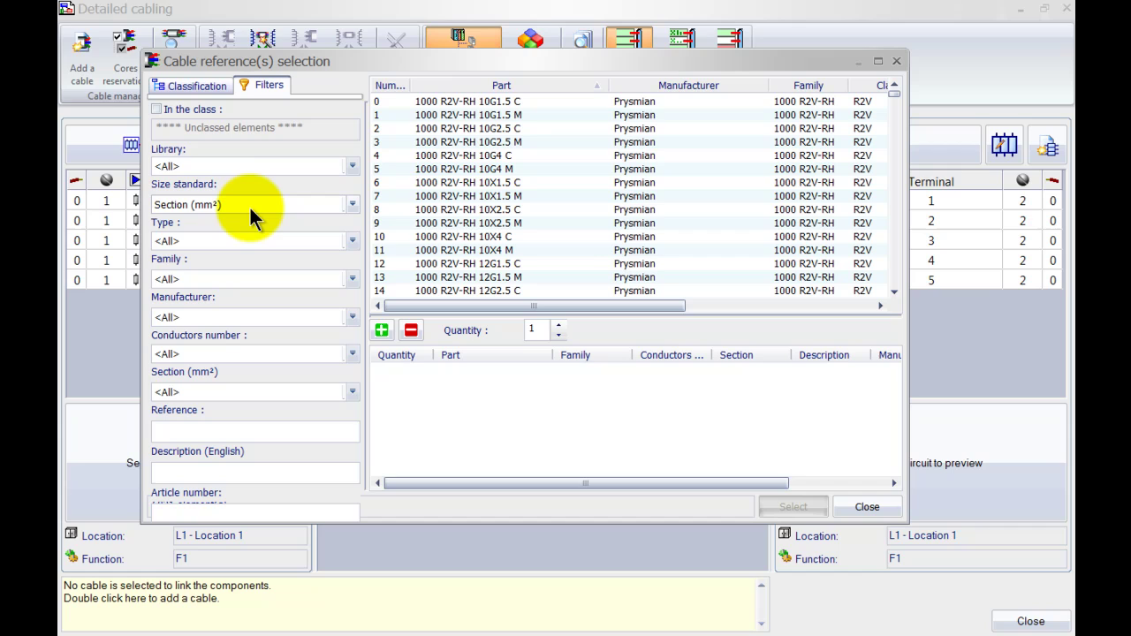
click(259, 310)
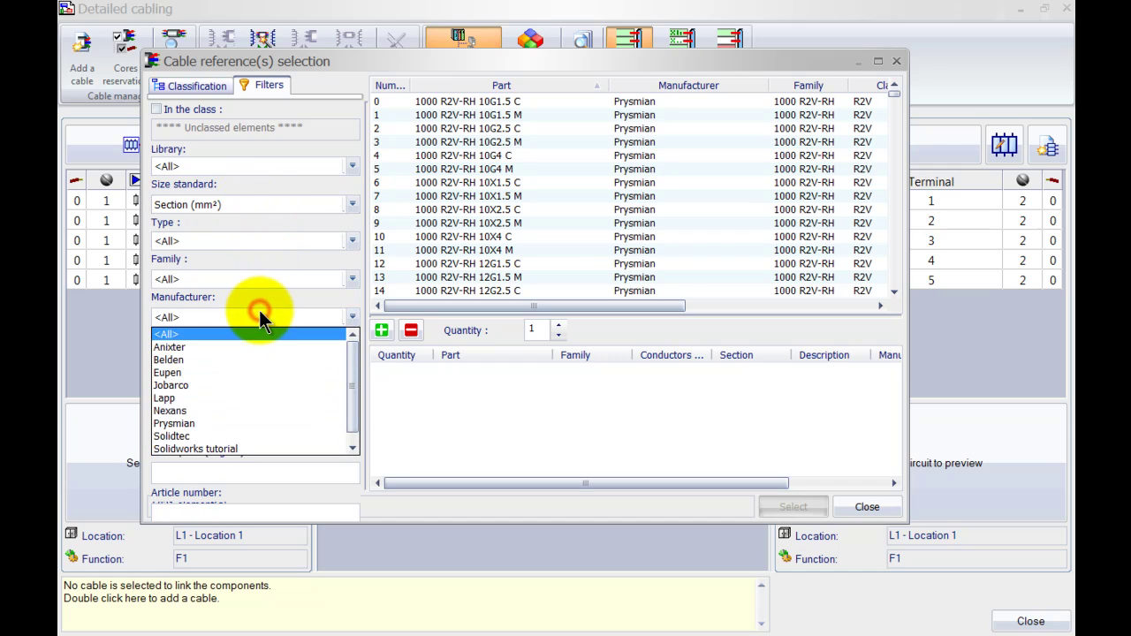
click(250, 435)
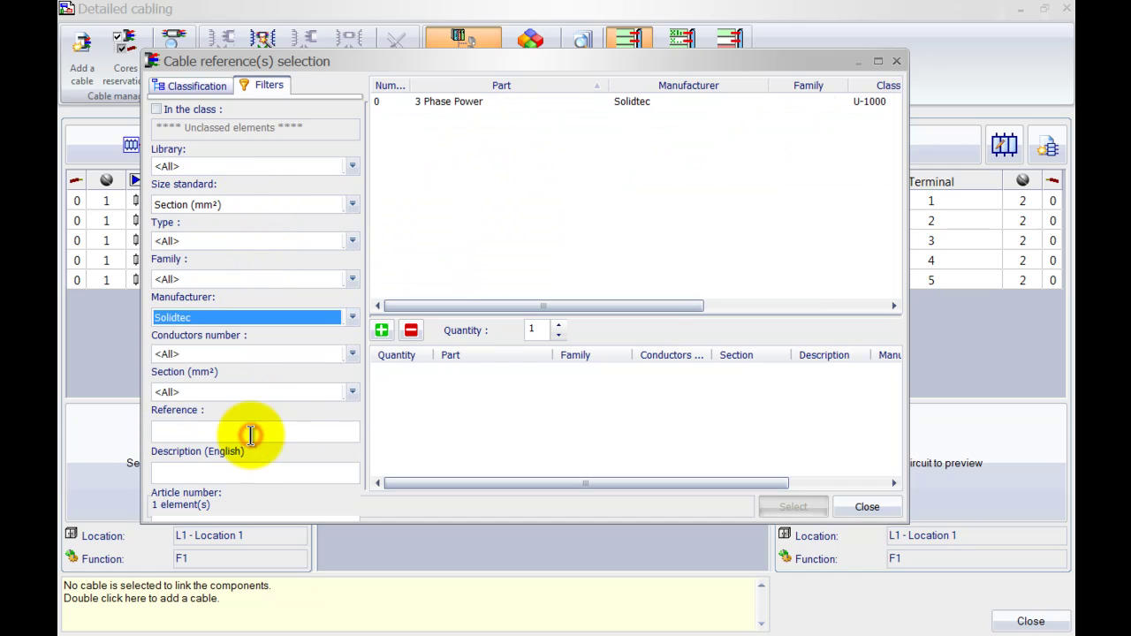
click(448, 104)
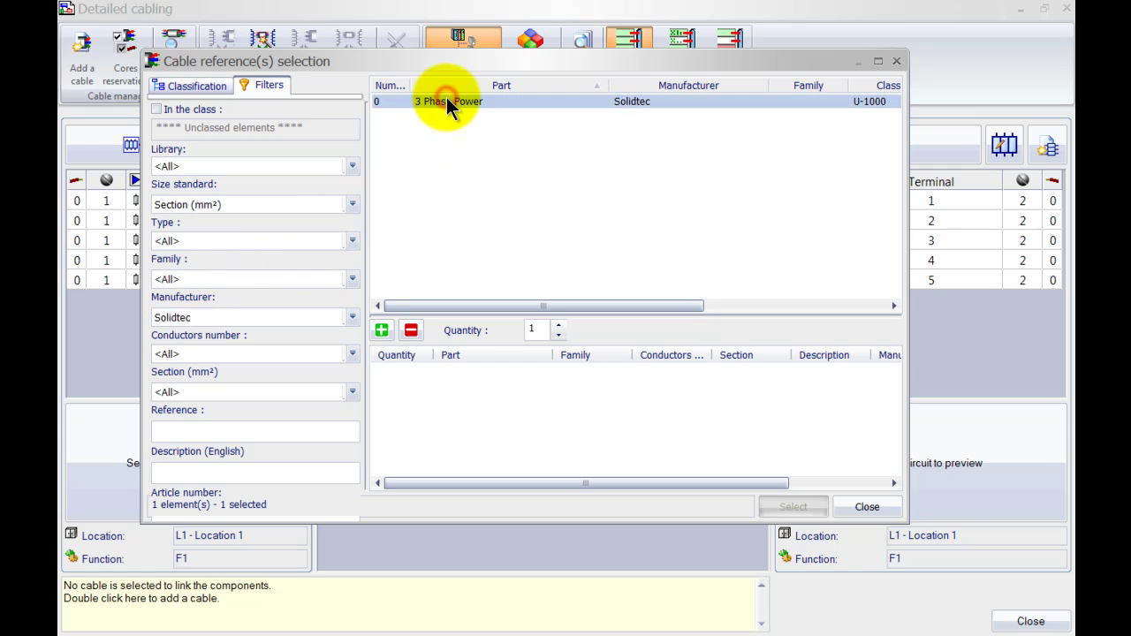
click(383, 330)
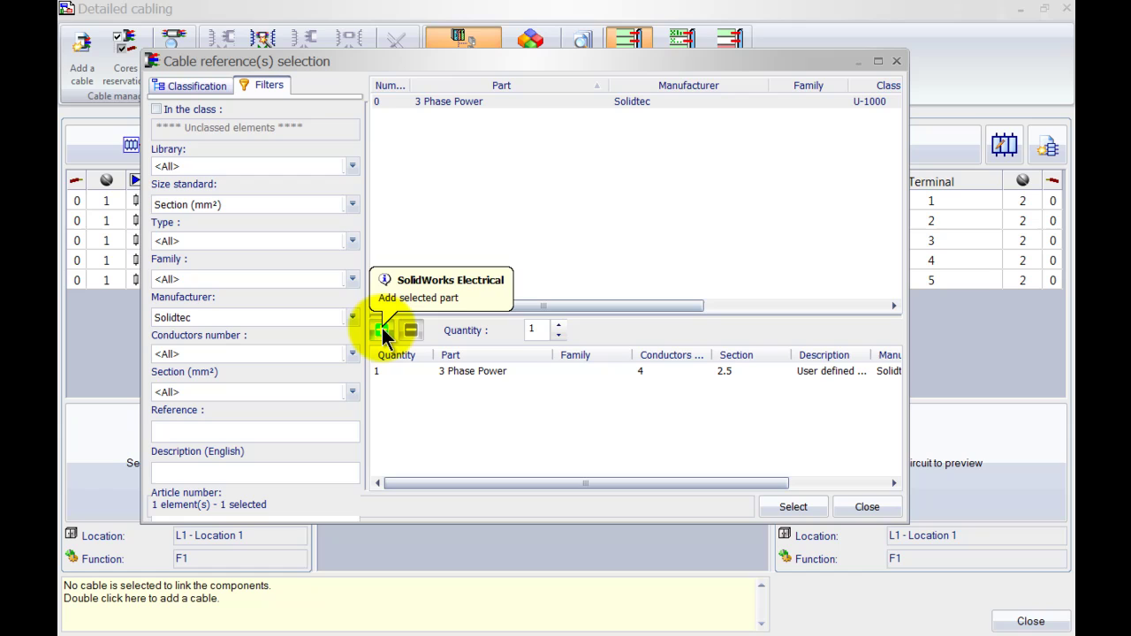
click(776, 505)
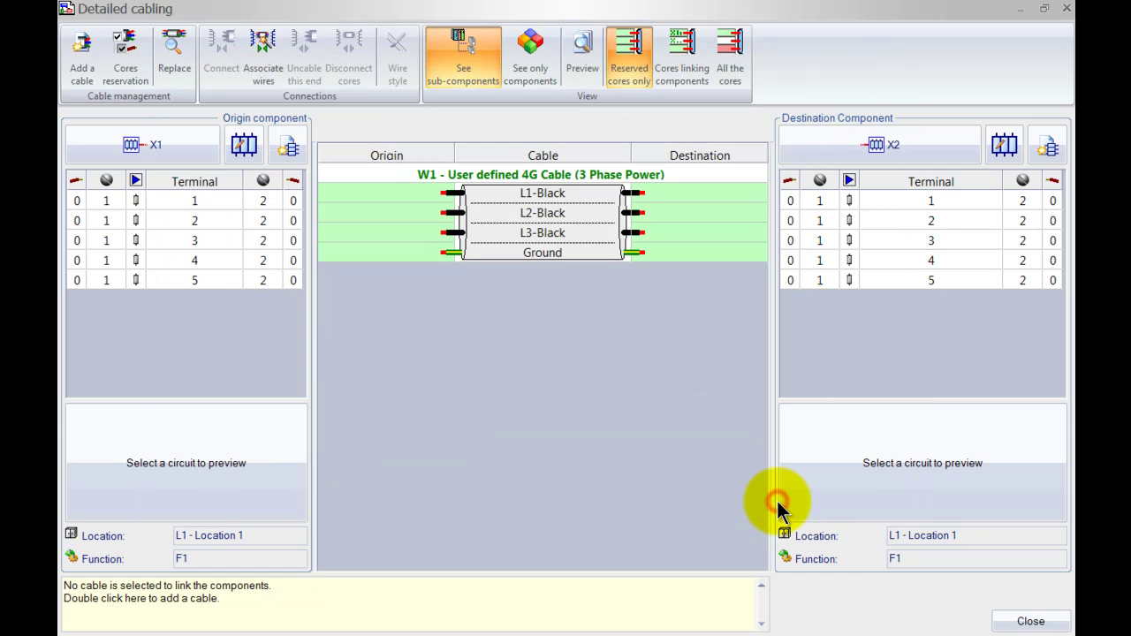